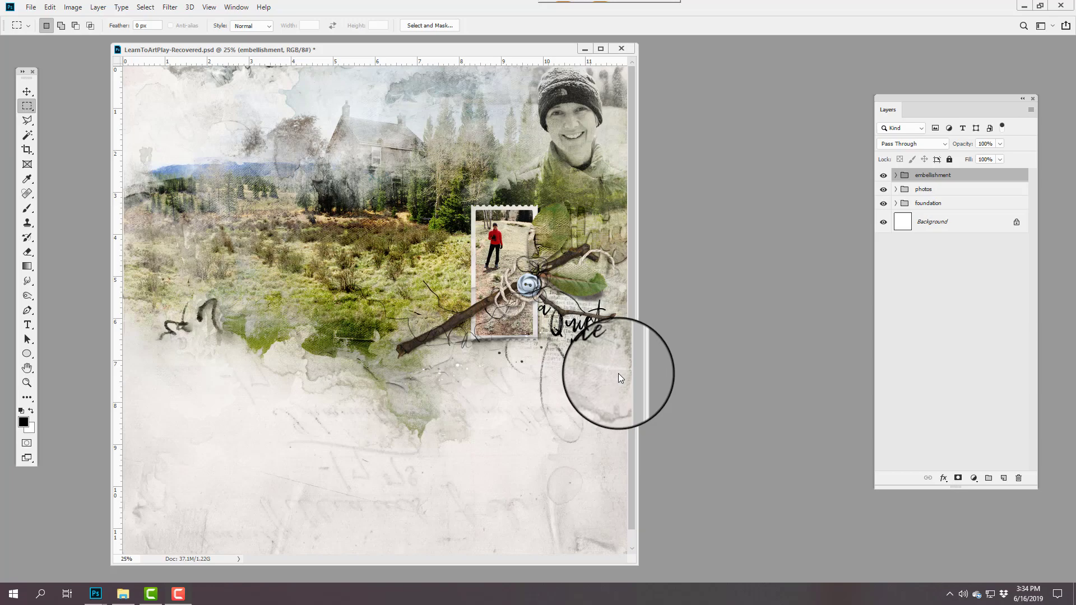
Preview the three photos IMG_0362, IMG_0366 and IMG_0368 in the MegaPack folder in File Explorer, and return to Photoshop
{"action": "left_click", "coordinate": [122, 593]}
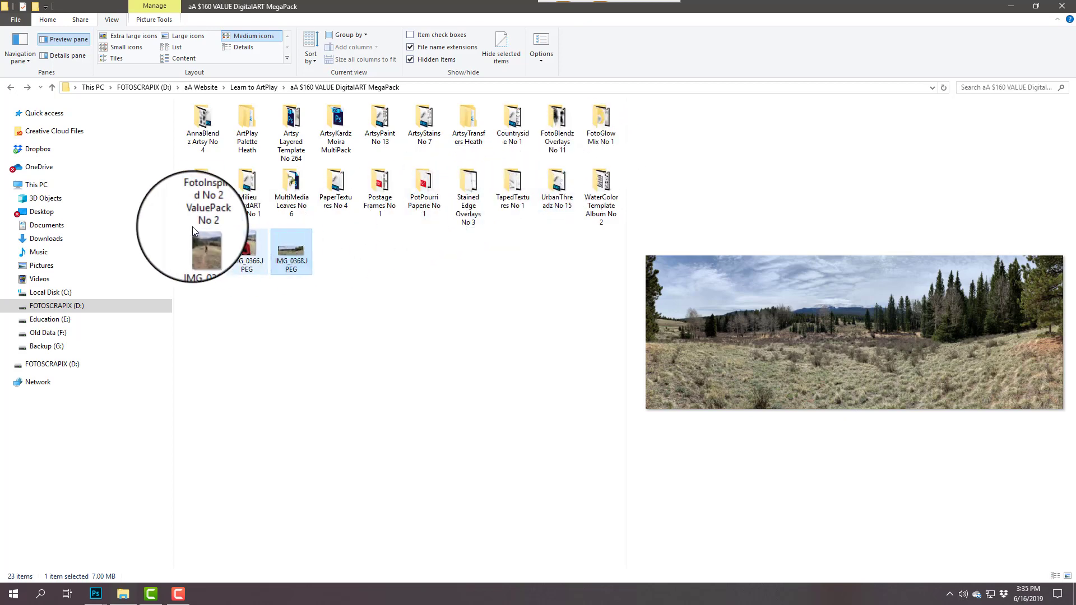
{"action": "left_click", "coordinate": [205, 246]}
{"action": "left_click", "coordinate": [251, 247]}
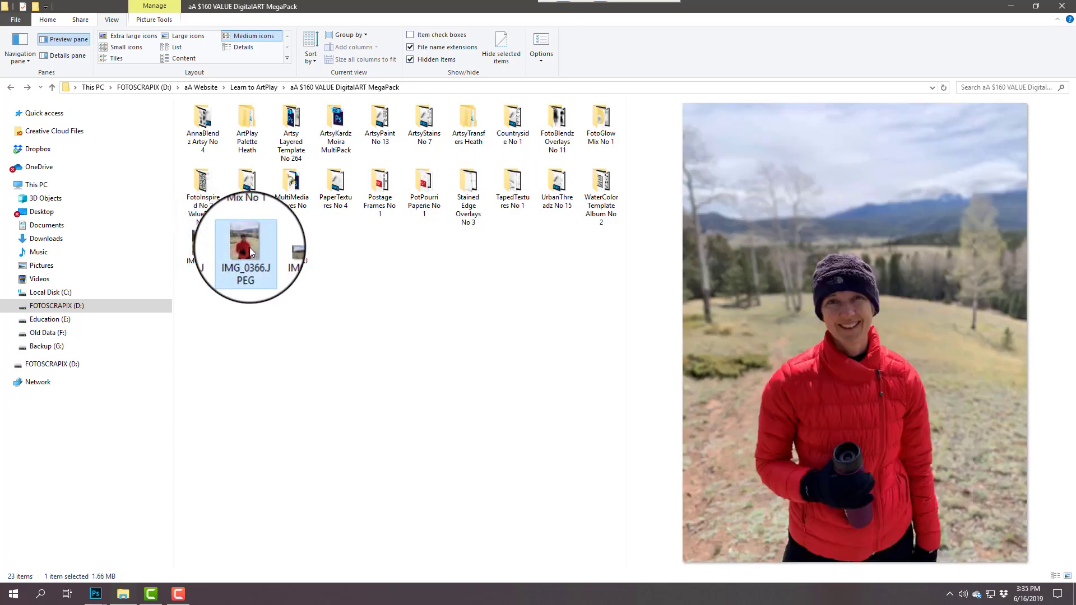
{"action": "left_click", "coordinate": [296, 249]}
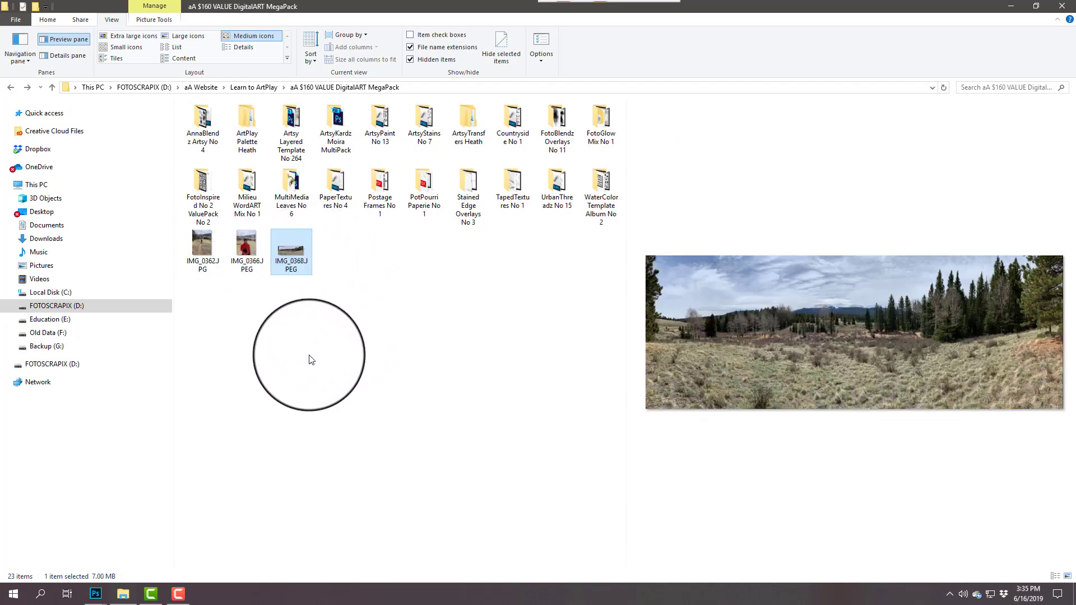
{"action": "left_click", "coordinate": [96, 593]}
{"action": "left_click", "coordinate": [139, 571]}
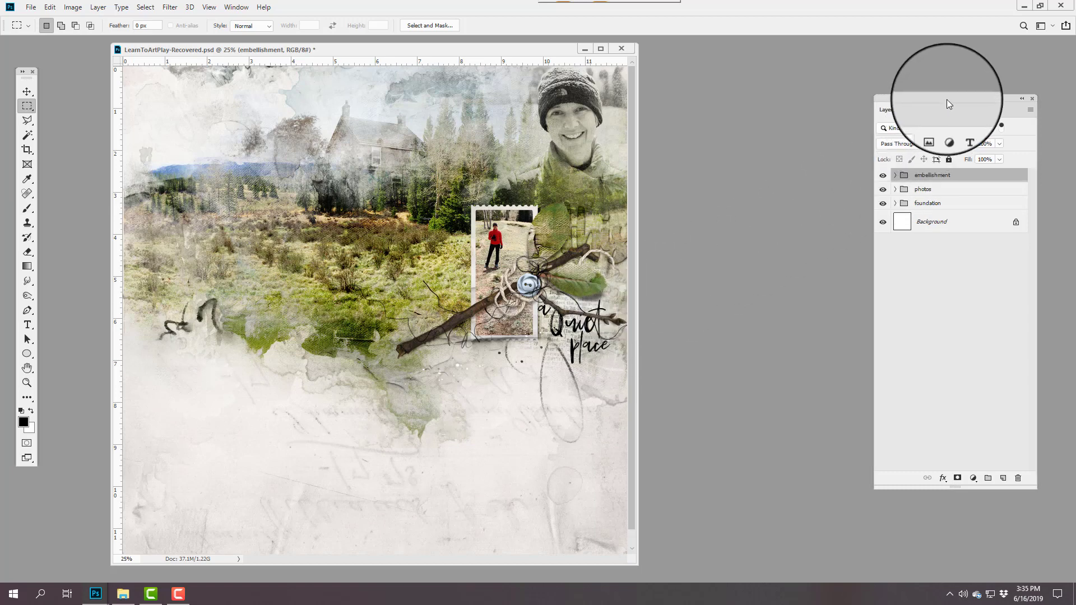
Bring the Layers panel closer to the page and inspect the foundation by hiding and reshowing the embellishment and photos groups
{"action": "left_click_drag", "start_coordinate": [947, 99], "coordinate": [763, 106]}
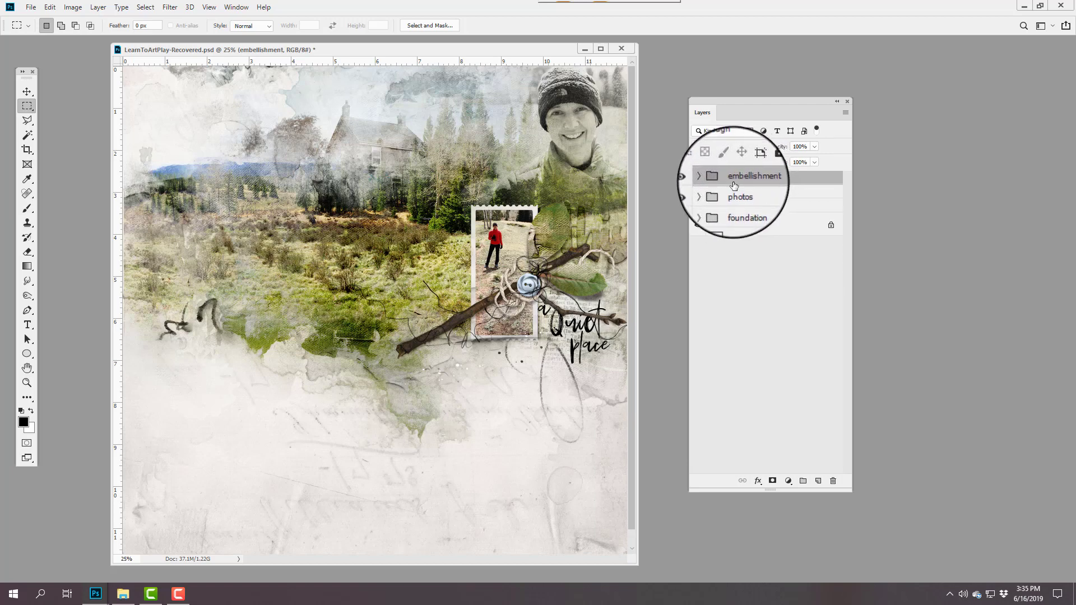
{"action": "left_click", "coordinate": [697, 179]}
{"action": "left_click", "coordinate": [697, 192]}
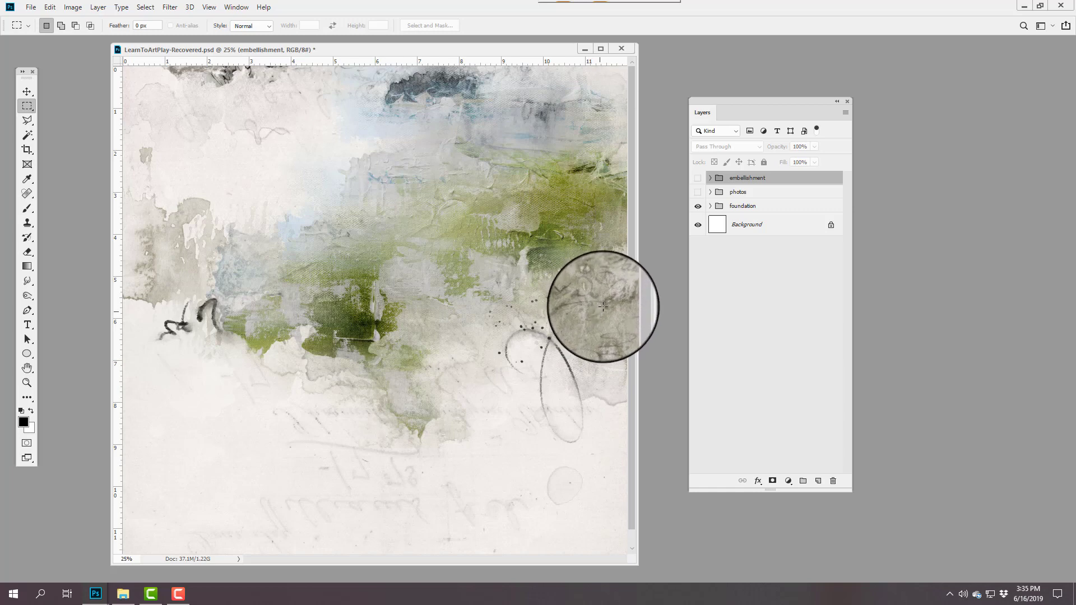
{"action": "left_click", "coordinate": [698, 194]}
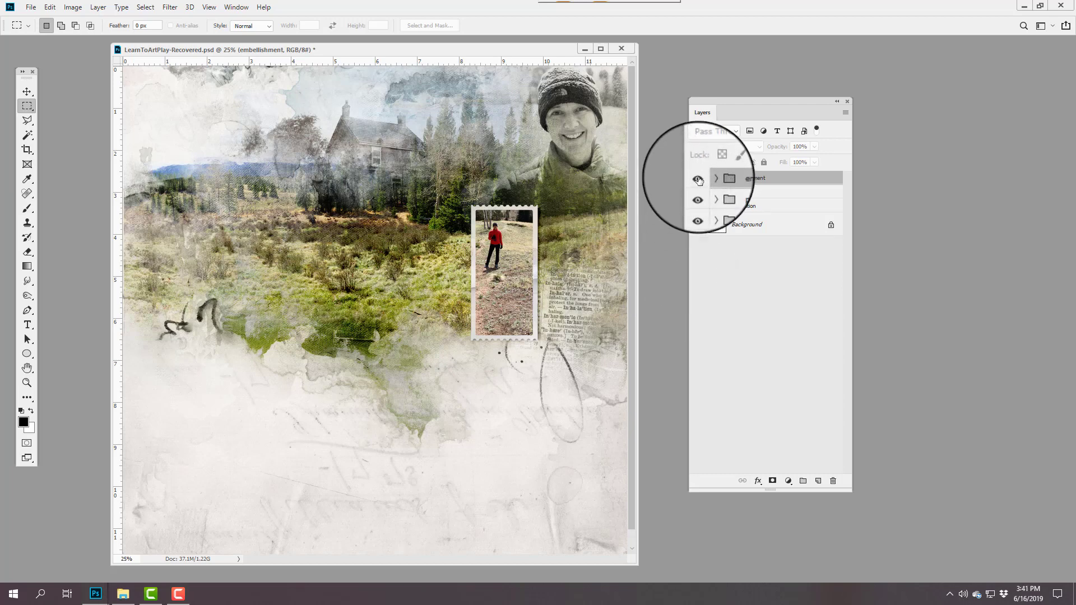
{"action": "left_click", "coordinate": [698, 180]}
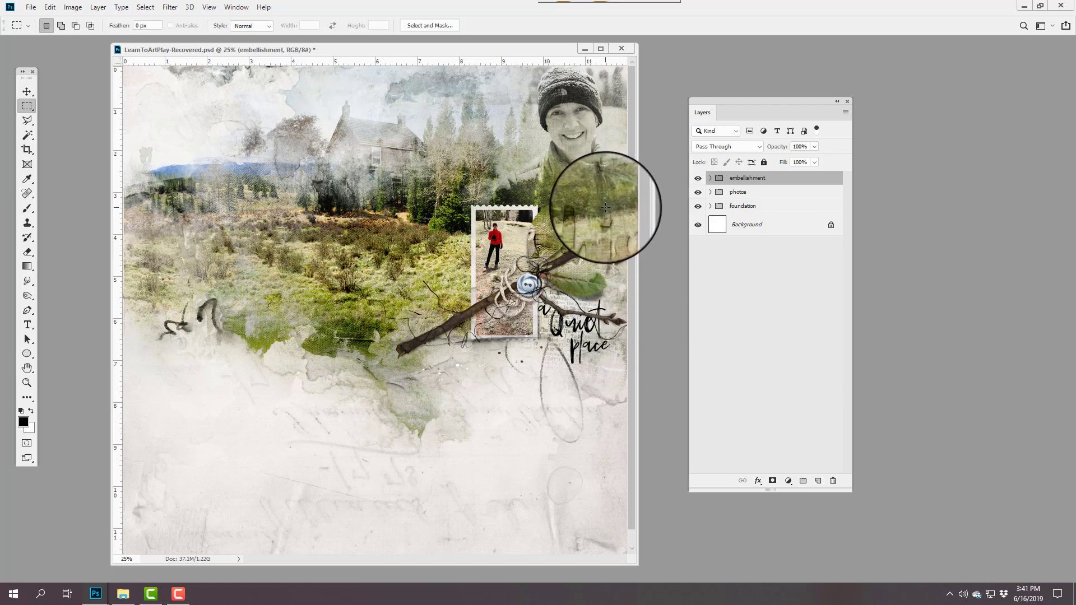
Minimize the finished layout and create a new white 12 x 12 inch RGB document at 300 pixels/inch
{"action": "left_click", "coordinate": [584, 51]}
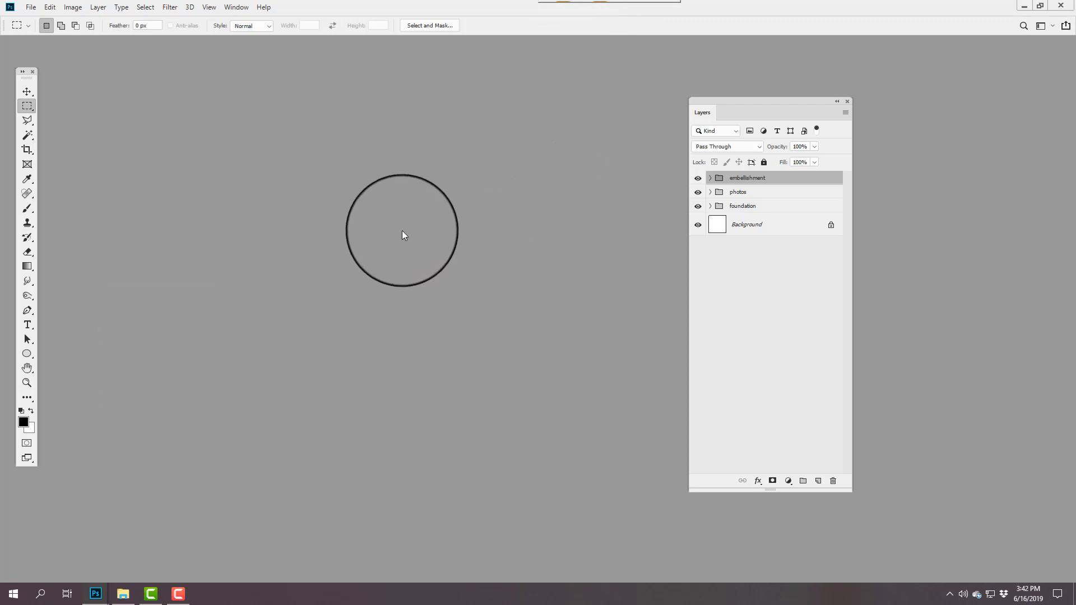
{"action": "left_click", "coordinate": [28, 10]}
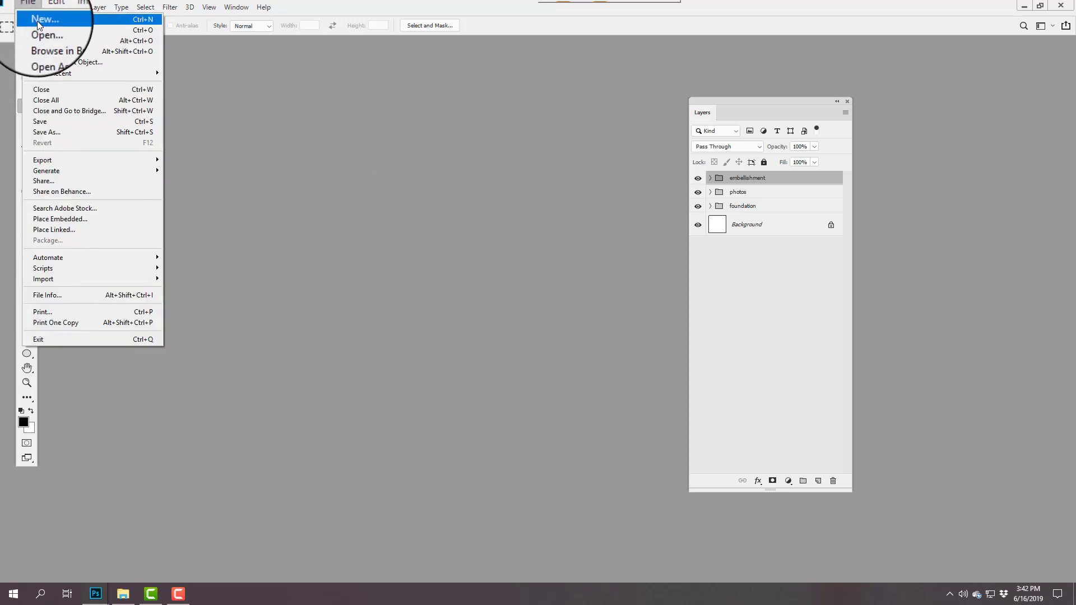
{"action": "left_click", "coordinate": [35, 21]}
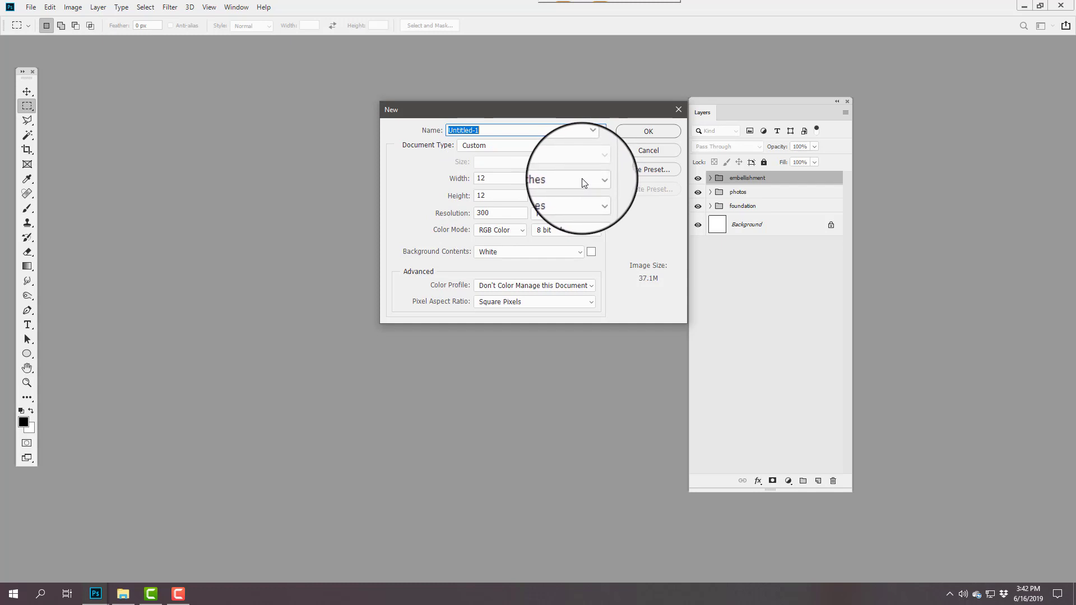
{"action": "left_click", "coordinate": [596, 178]}
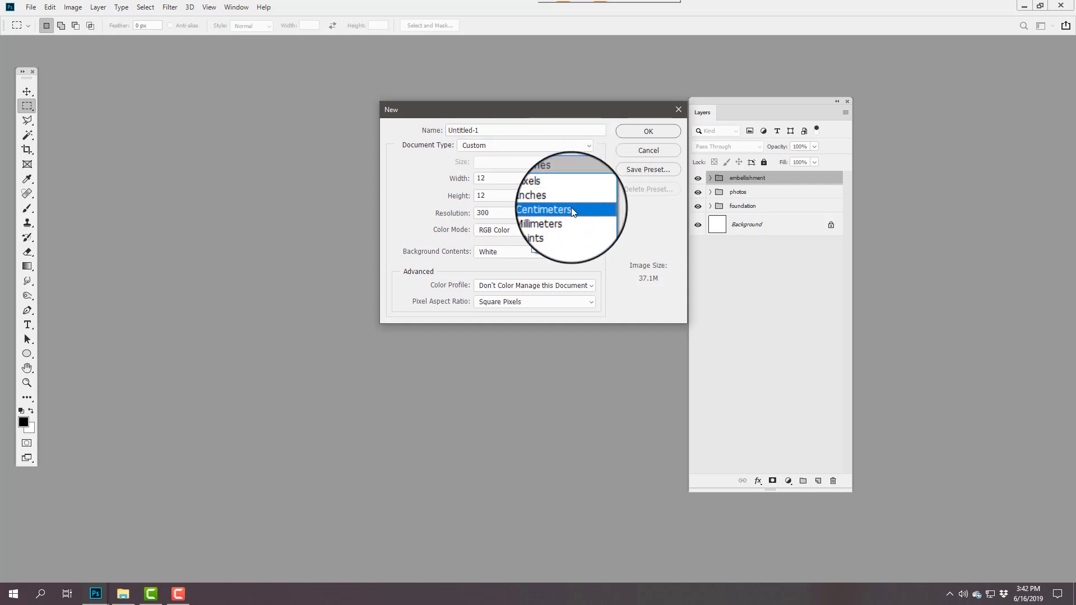
{"action": "left_click", "coordinate": [569, 192]}
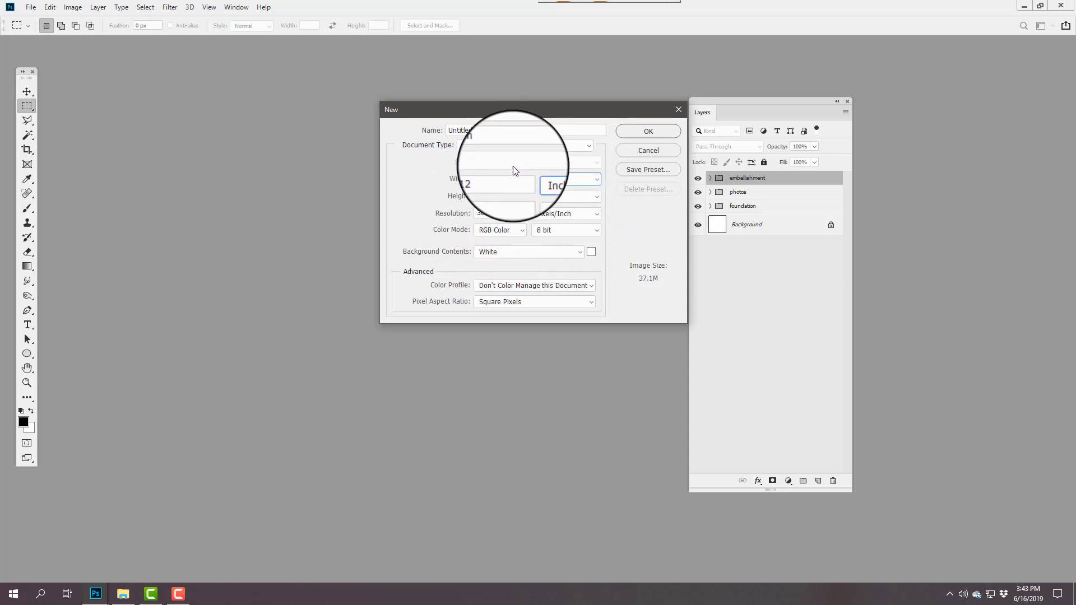
{"action": "left_click", "coordinate": [642, 132]}
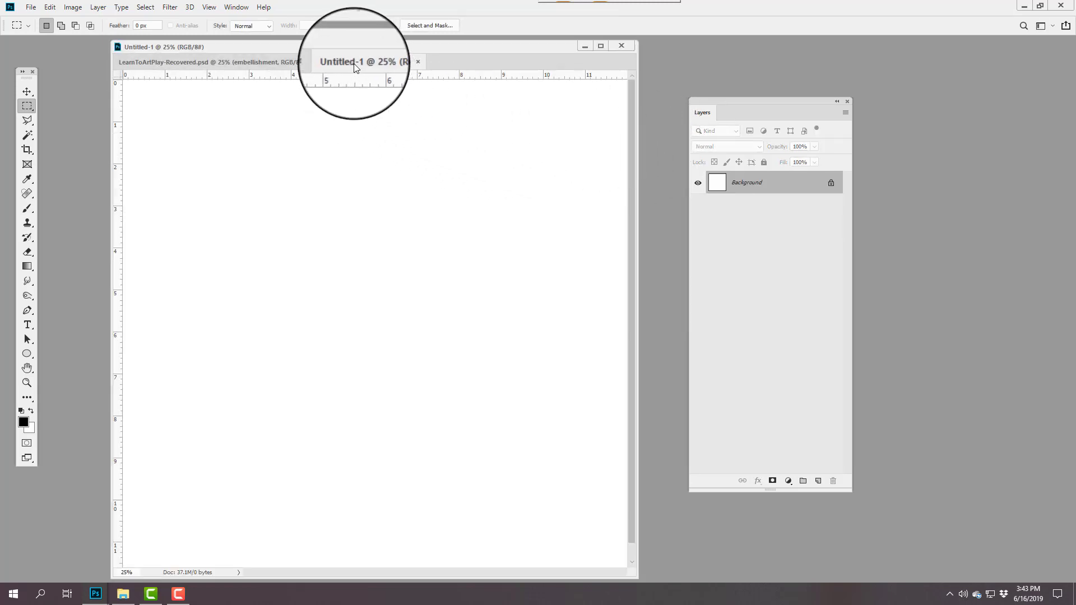
{"action": "left_click_drag", "start_coordinate": [354, 63], "coordinate": [170, 65]}
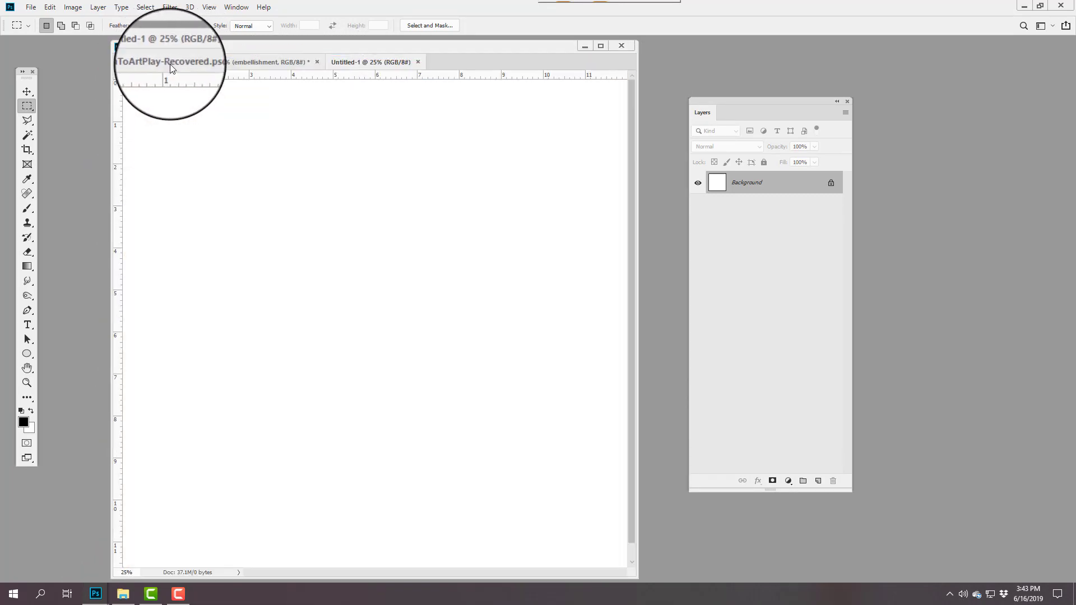
{"action": "mouse_move", "coordinate": [344, 62]}
{"action": "left_mouse_down"}
{"action": "mouse_move", "coordinate": [332, 97]}
{"action": "mouse_move", "coordinate": [280, 63]}
{"action": "mouse_move", "coordinate": [288, 43]}
{"action": "mouse_move", "coordinate": [343, 63]}
{"action": "left_mouse_up"}
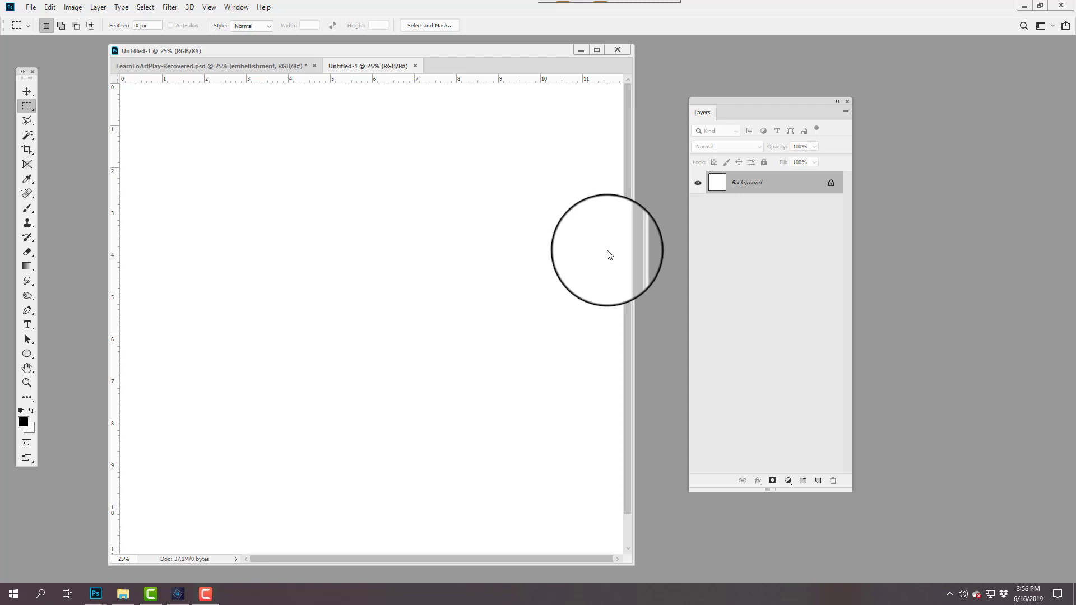
Start opening a file and browse the ArtPlay Palette Heath folder, looking into its Heath A and Heath B subfolders
{"action": "left_click", "coordinate": [31, 7]}
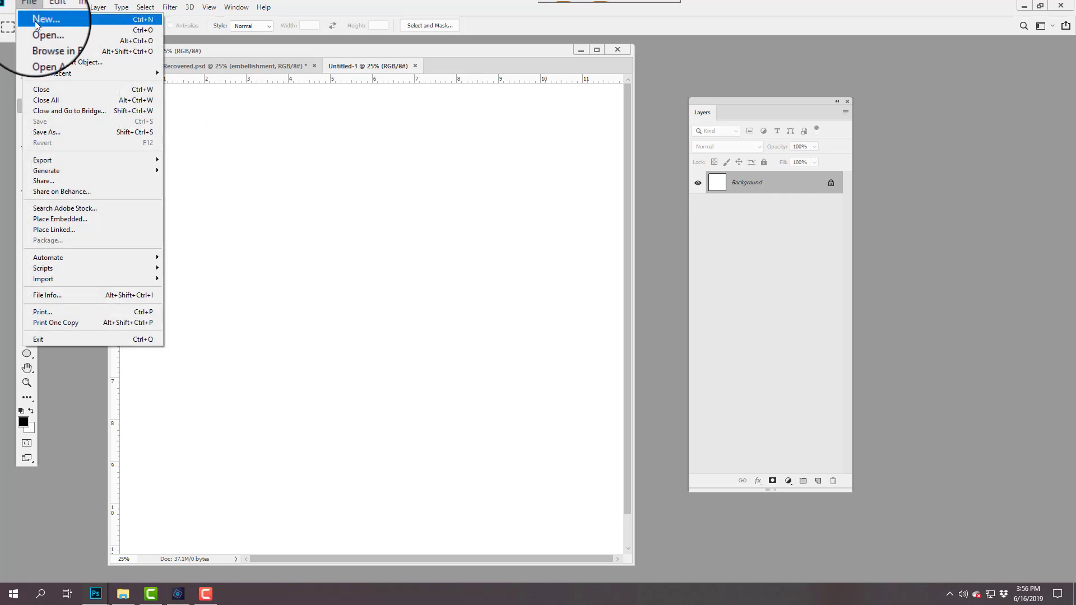
{"action": "left_click", "coordinate": [40, 29]}
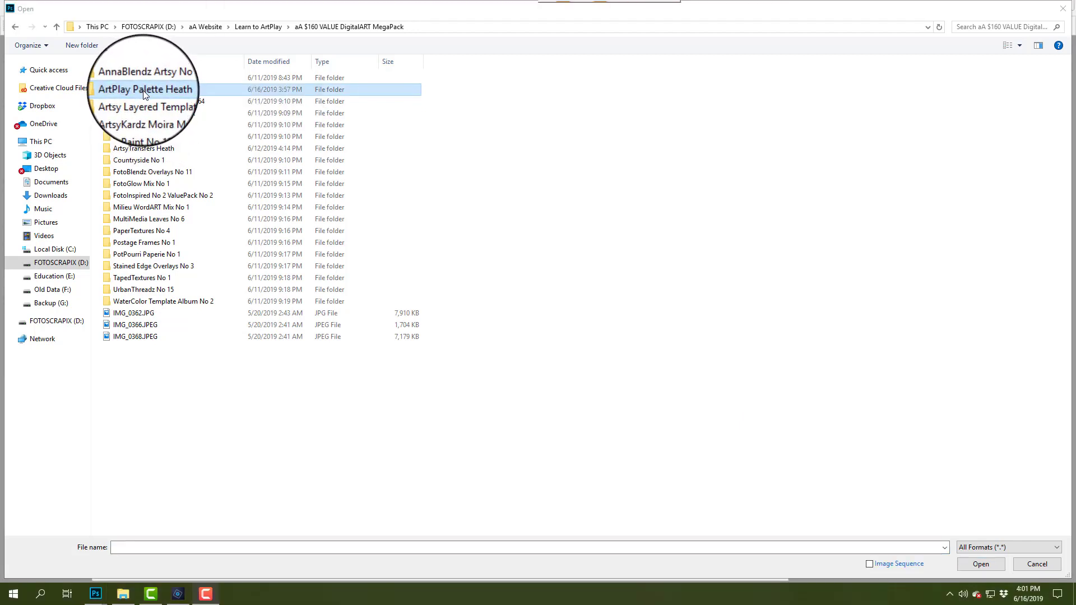
{"action": "double_click", "coordinate": [142, 89]}
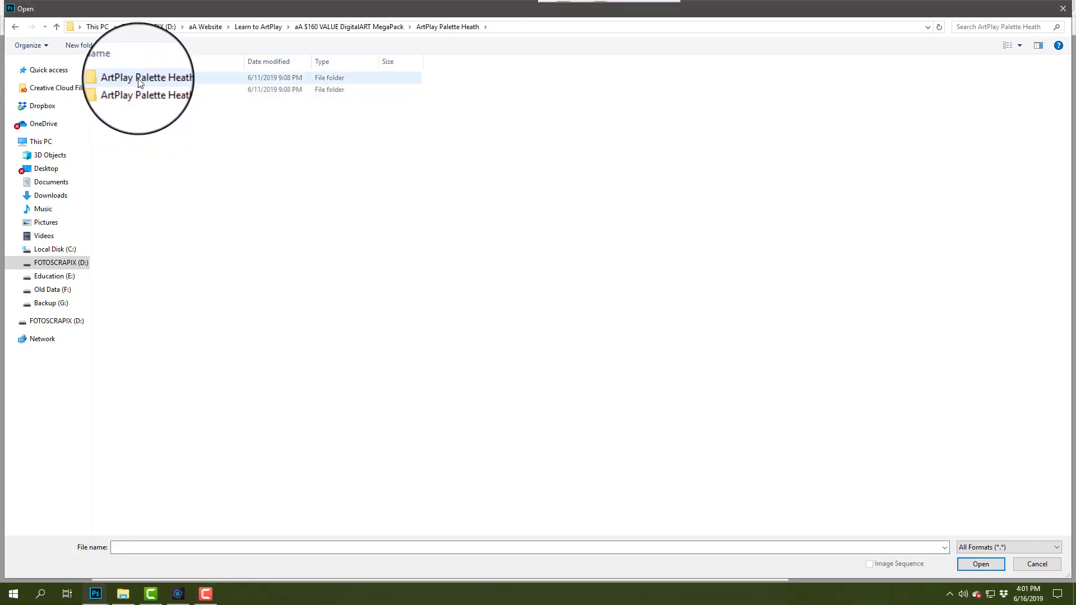
{"action": "double_click", "coordinate": [140, 83]}
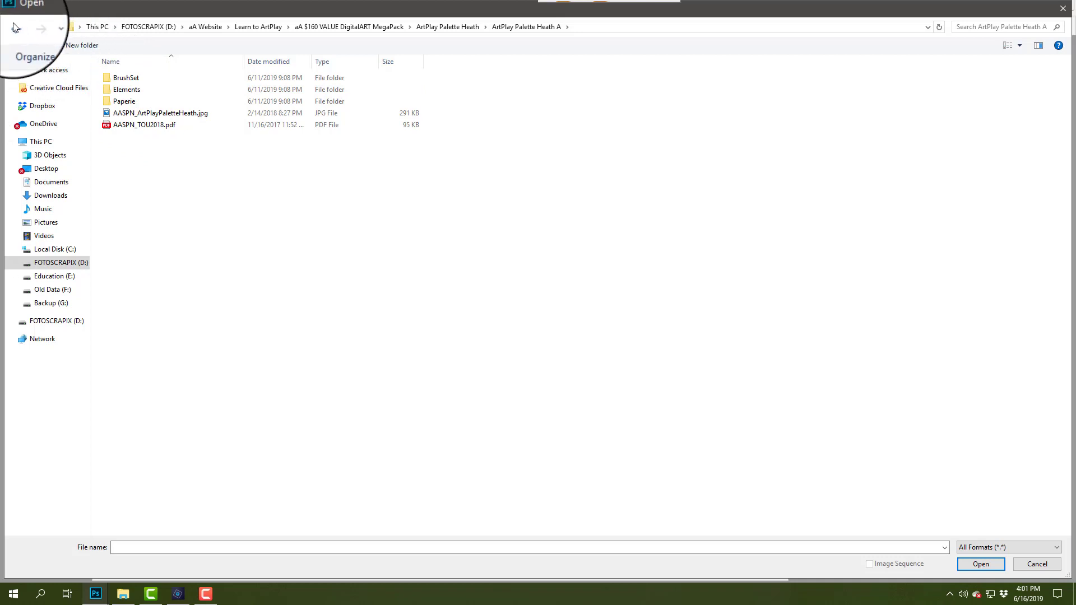
{"action": "left_click", "coordinate": [15, 28]}
{"action": "double_click", "coordinate": [140, 89]}
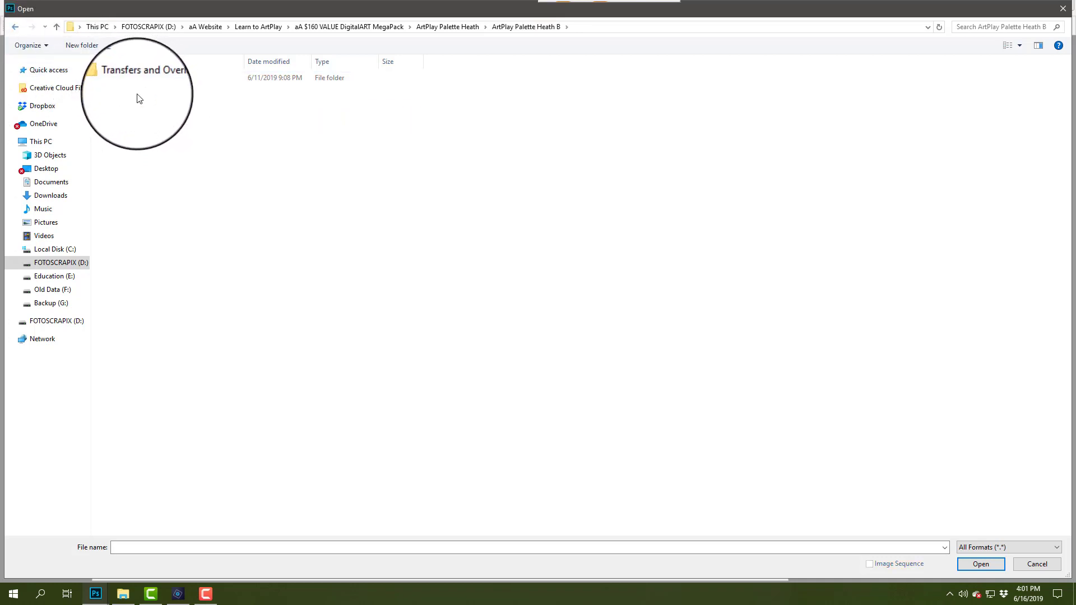
{"action": "left_click", "coordinate": [16, 27]}
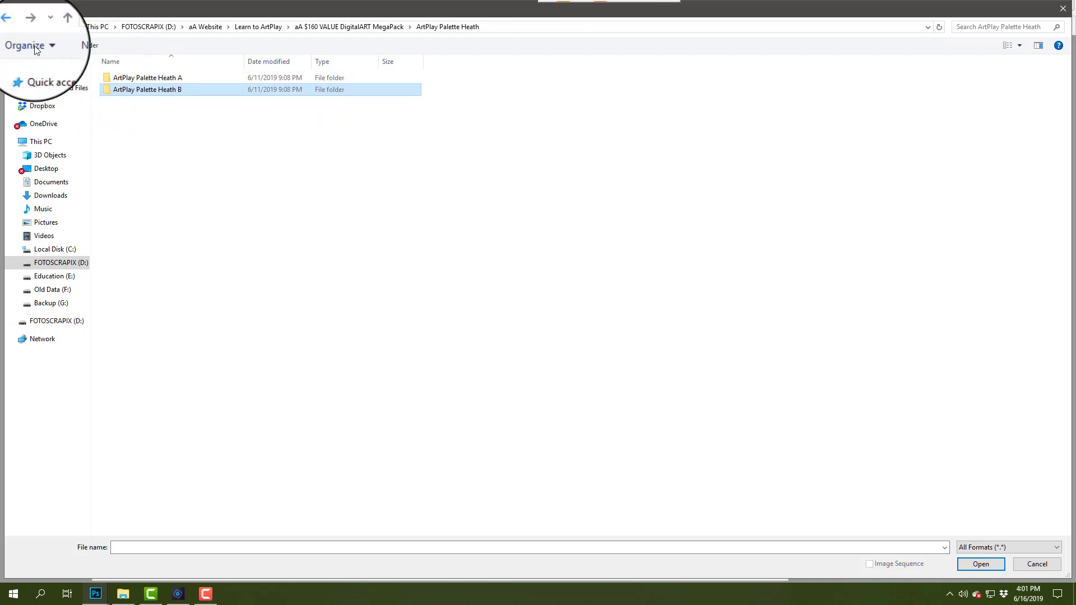
Open AASPN_ArtPlayPaletteHeath_ArtsyPaper3.jpg from the Paperie folder inside ArtPlay Palette Heath A
{"action": "double_click", "coordinate": [135, 77]}
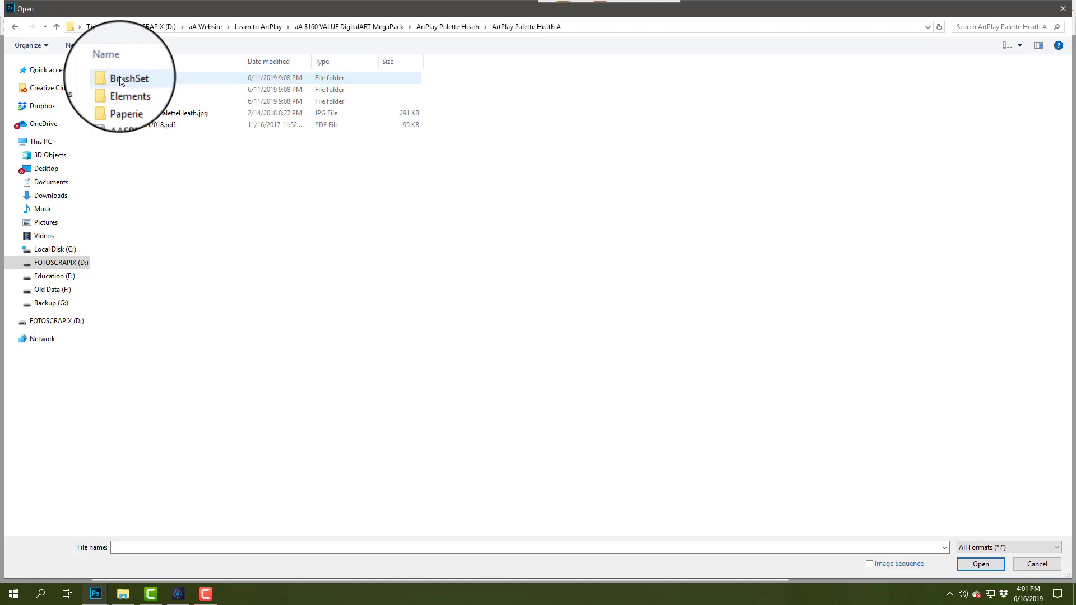
{"action": "double_click", "coordinate": [128, 106]}
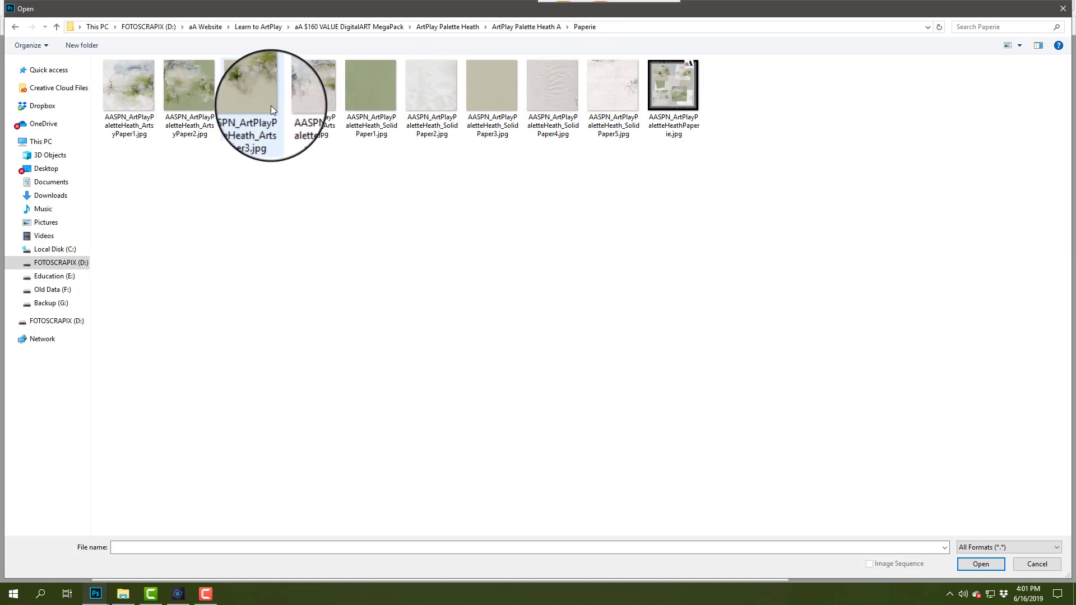
{"action": "mouse_move", "coordinate": [268, 106]}
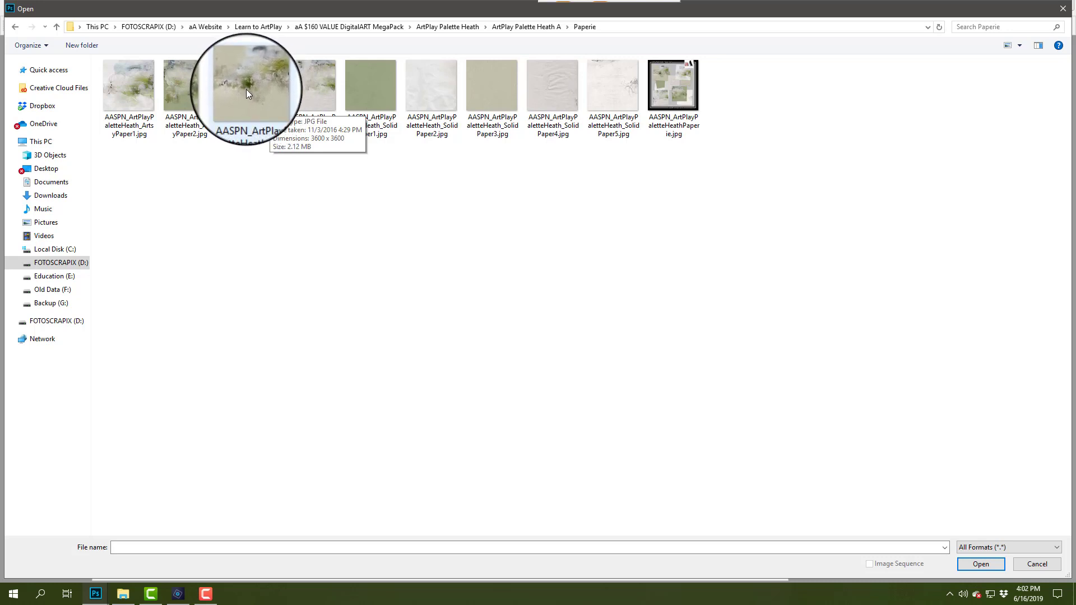
{"action": "left_click", "coordinate": [248, 90]}
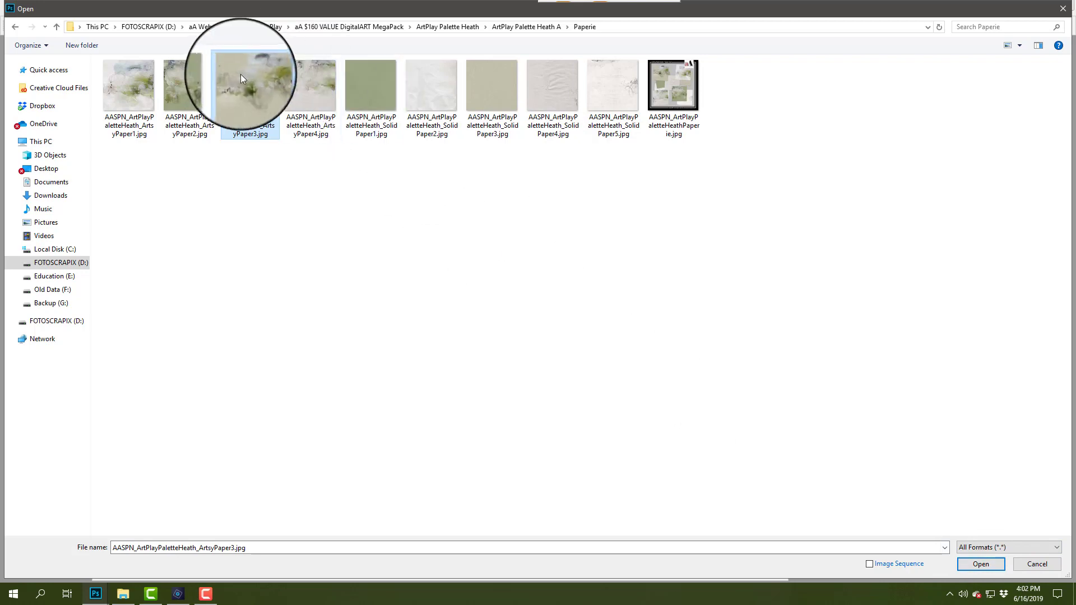
{"action": "double_click", "coordinate": [252, 82]}
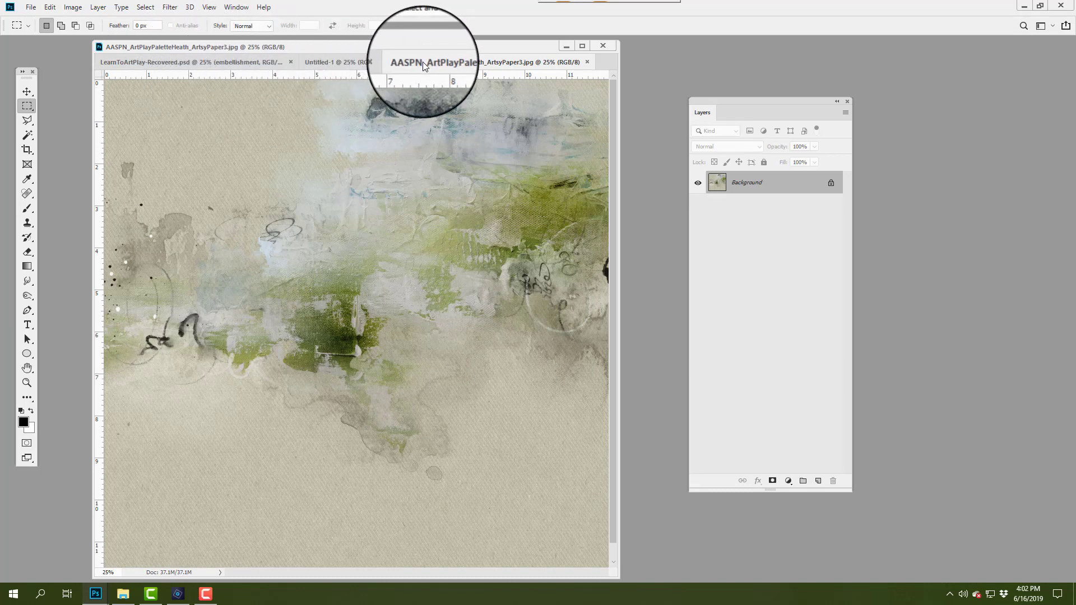
Float the ArtsyPaper3 image, copy it into Untitled-1 as a layer covering the whole canvas, and close the source image
{"action": "left_click_drag", "start_coordinate": [422, 62], "coordinate": [555, 97]}
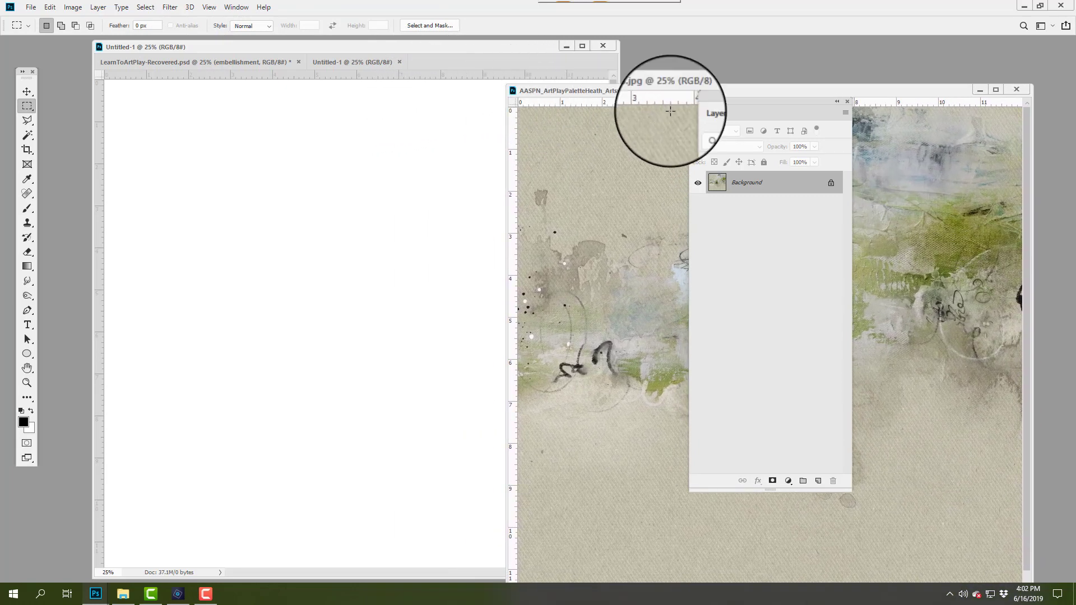
{"action": "left_click_drag", "start_coordinate": [726, 102], "coordinate": [931, 44]}
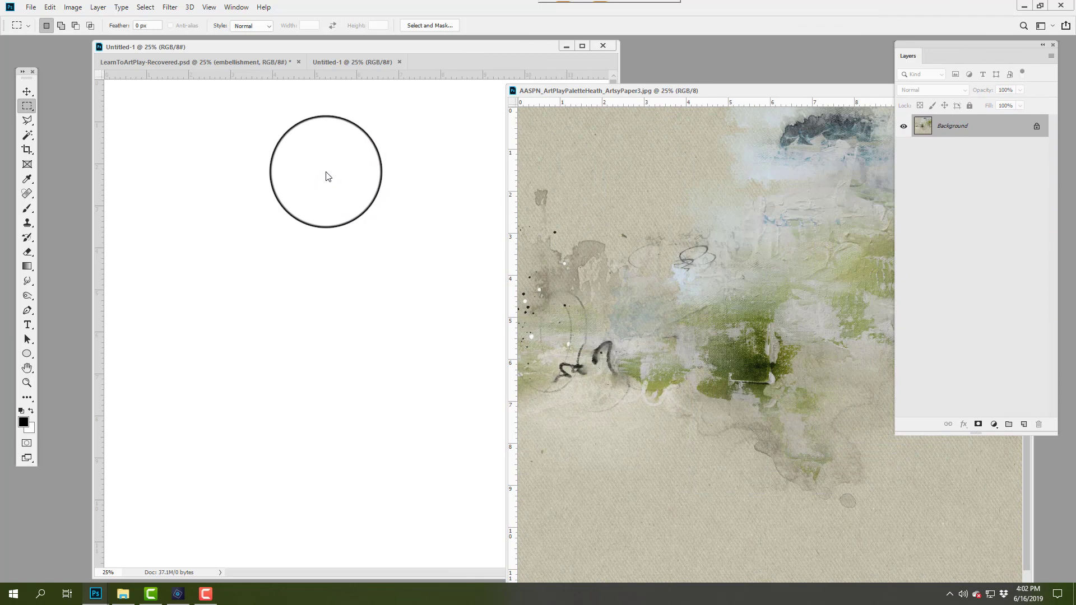
{"action": "left_click", "coordinate": [27, 92]}
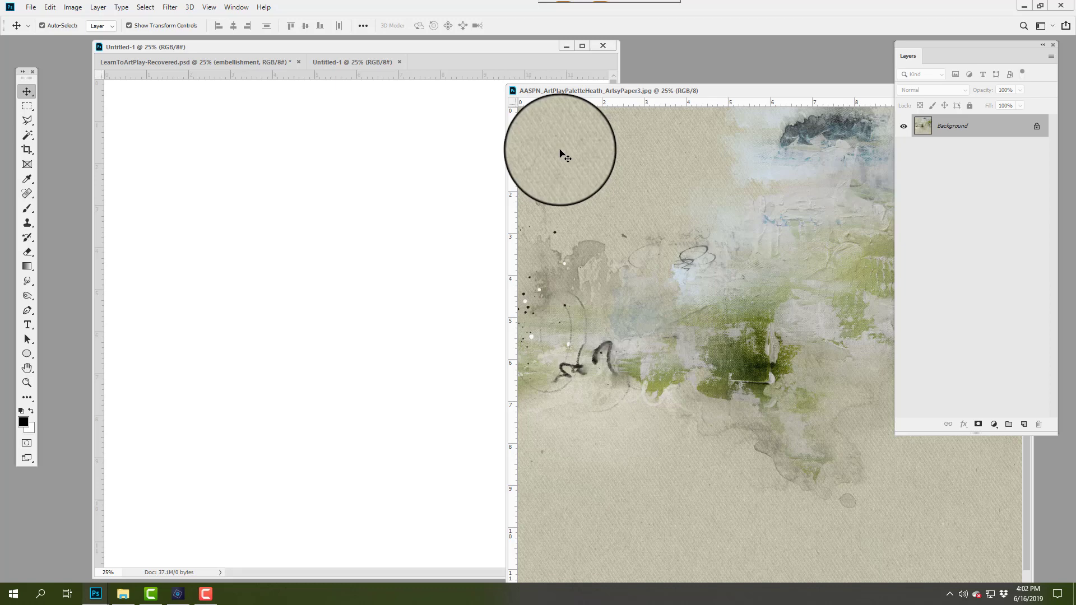
{"action": "left_click_drag", "start_coordinate": [561, 151], "coordinate": [227, 137]}
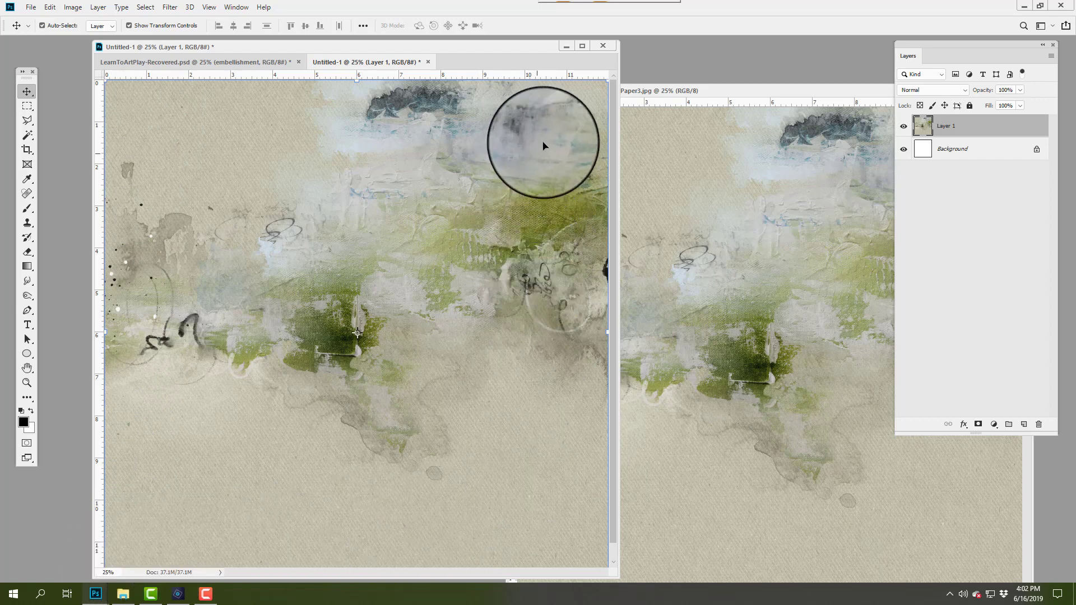
{"action": "left_click_drag", "start_coordinate": [664, 89], "coordinate": [308, 143]}
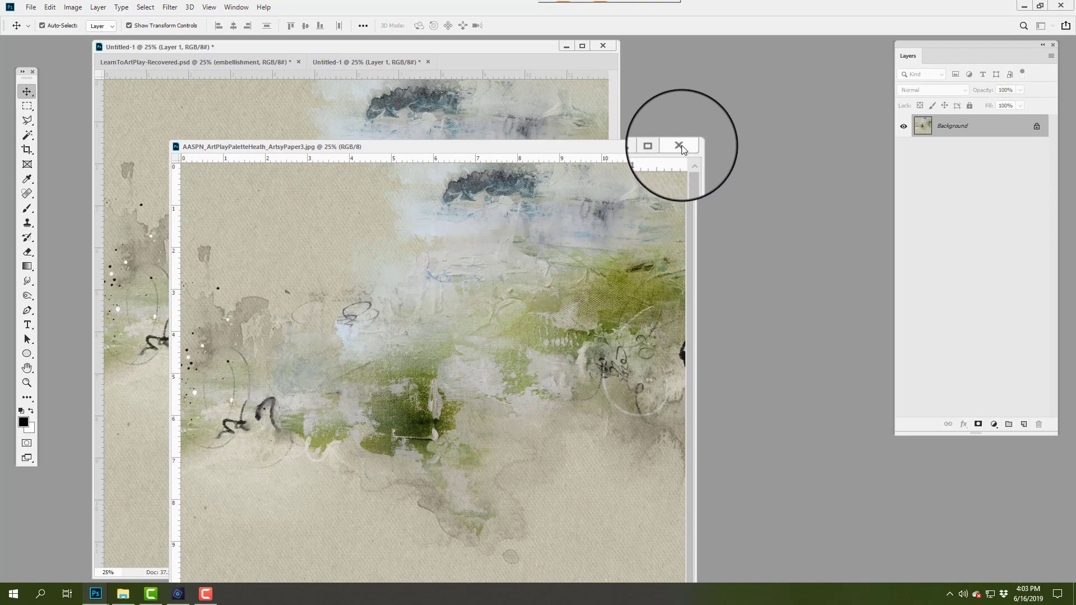
{"action": "left_click", "coordinate": [679, 146]}
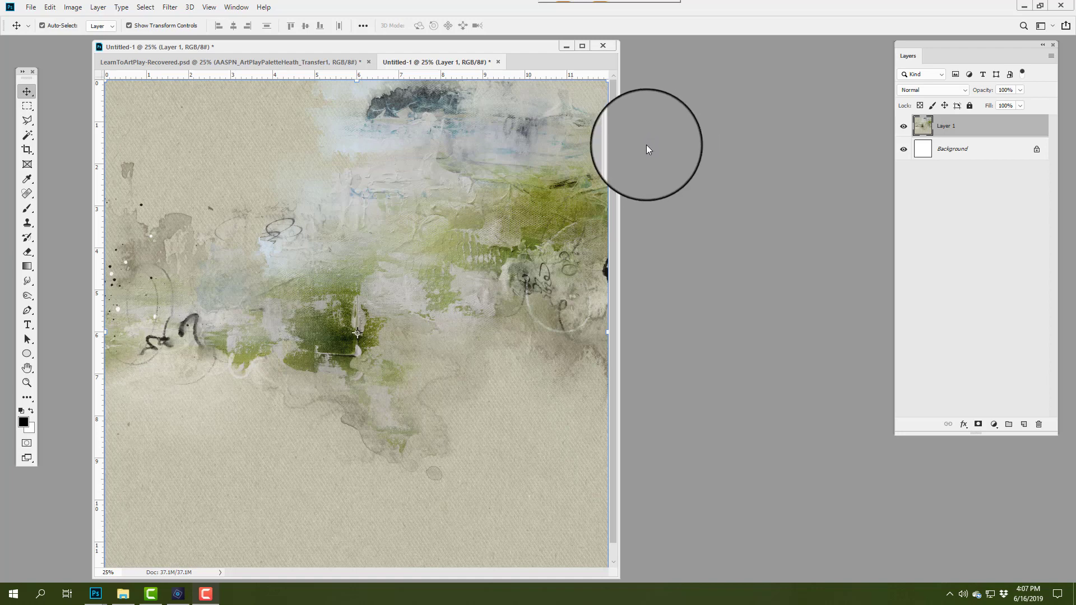
Open AASPN_ArtPlayPaletteHeath_SolidPaper3.jpg from the Paperie folder of ArtPlay Palette Heath A
{"action": "left_click", "coordinate": [32, 10]}
{"action": "left_click", "coordinate": [39, 31]}
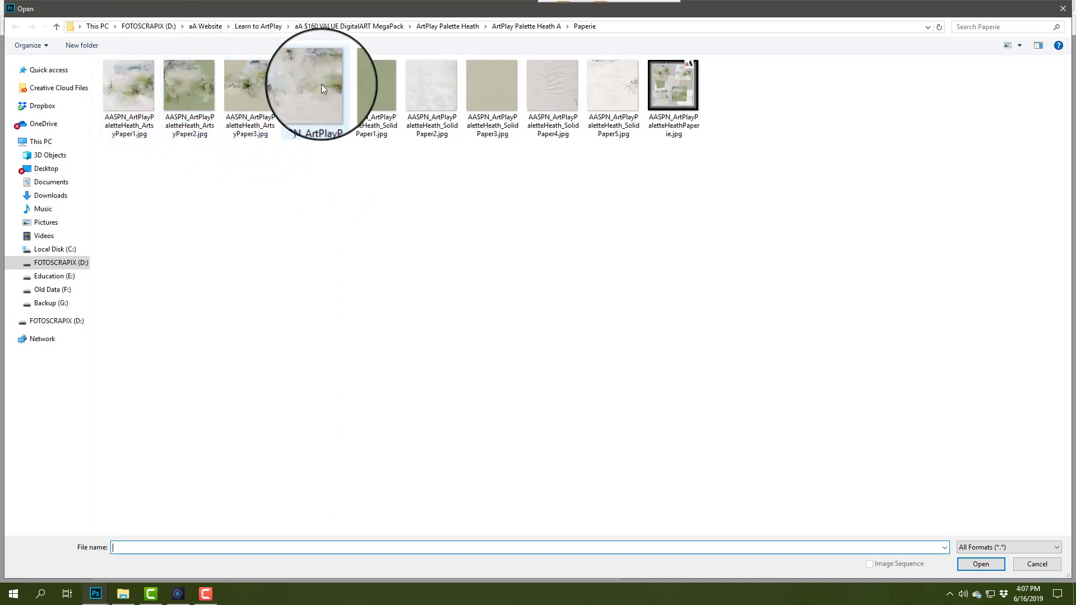
{"action": "left_click", "coordinate": [486, 83]}
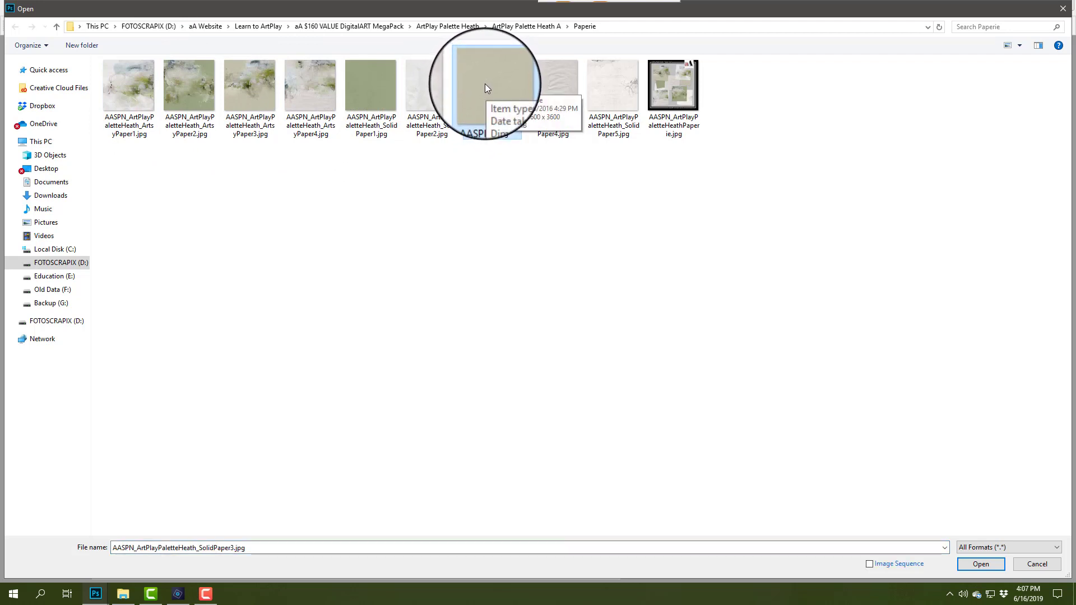
{"action": "double_click", "coordinate": [485, 85]}
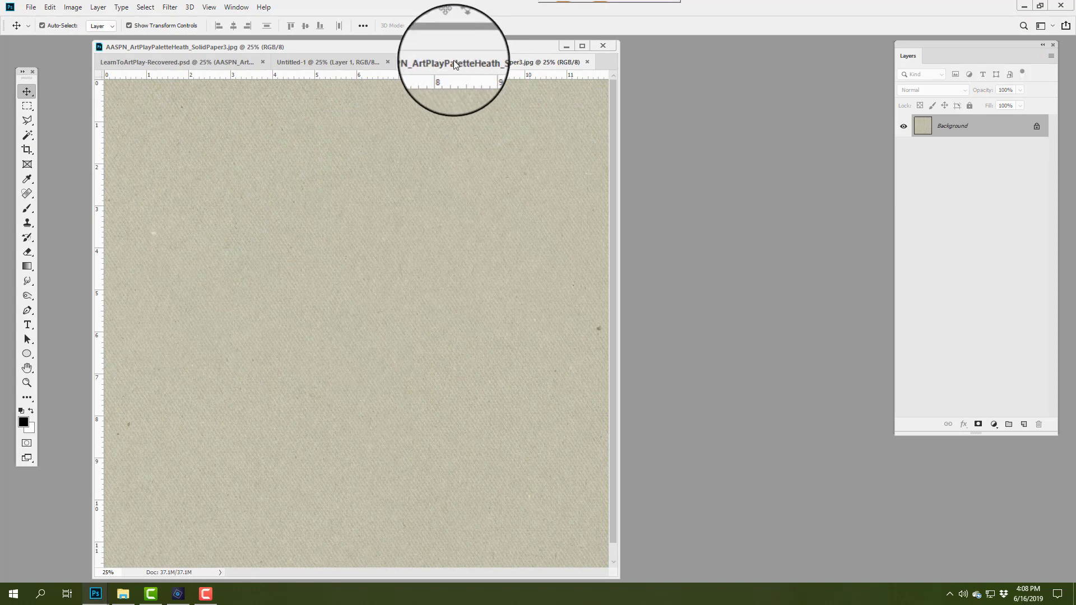
Float the SolidPaper3 image, copy it into Untitled-1 as a layer covering the whole canvas, and close the source image
{"action": "left_click_drag", "start_coordinate": [453, 60], "coordinate": [626, 51]}
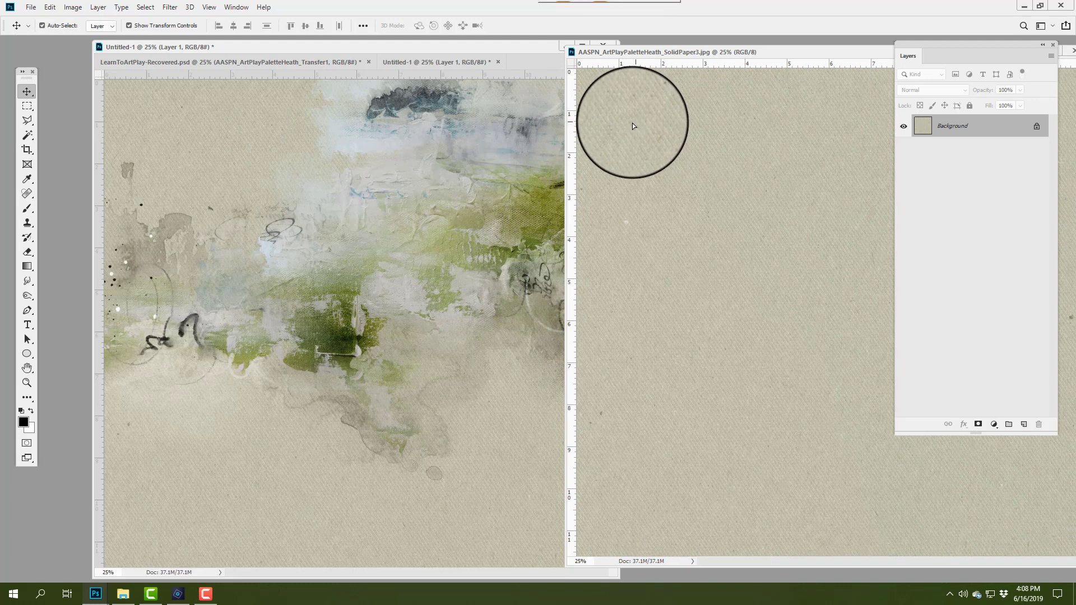
{"action": "left_click_drag", "start_coordinate": [633, 126], "coordinate": [193, 125]}
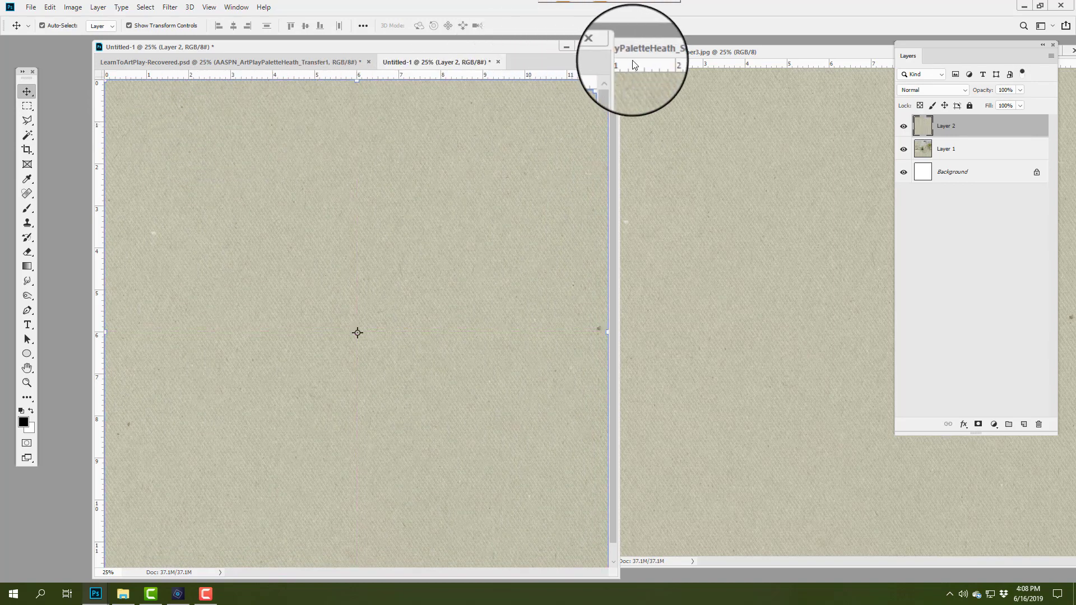
{"action": "left_click_drag", "start_coordinate": [661, 54], "coordinate": [308, 144]}
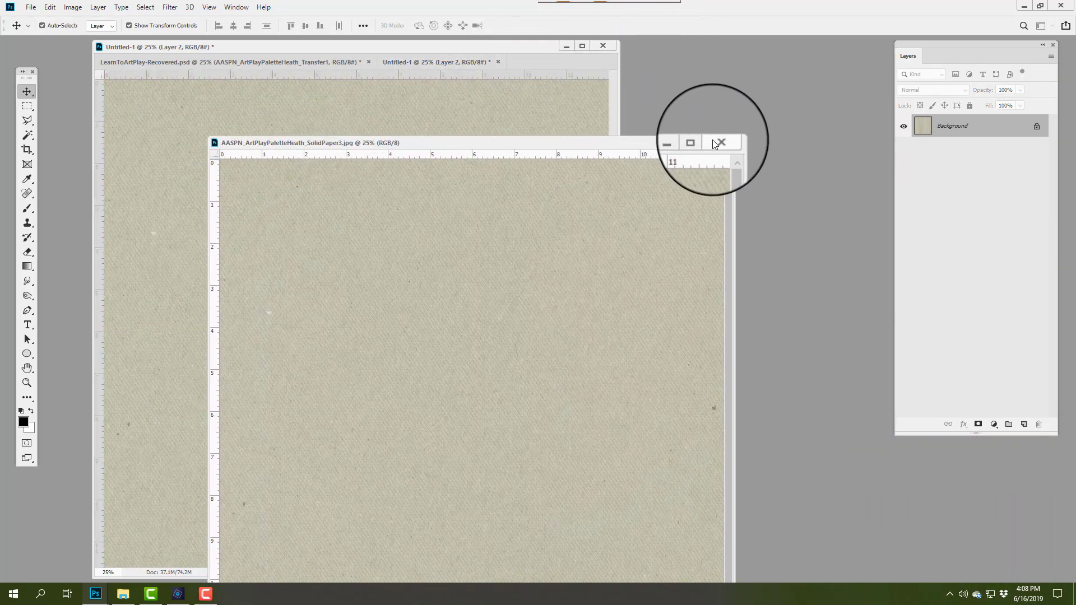
{"action": "left_click", "coordinate": [720, 142]}
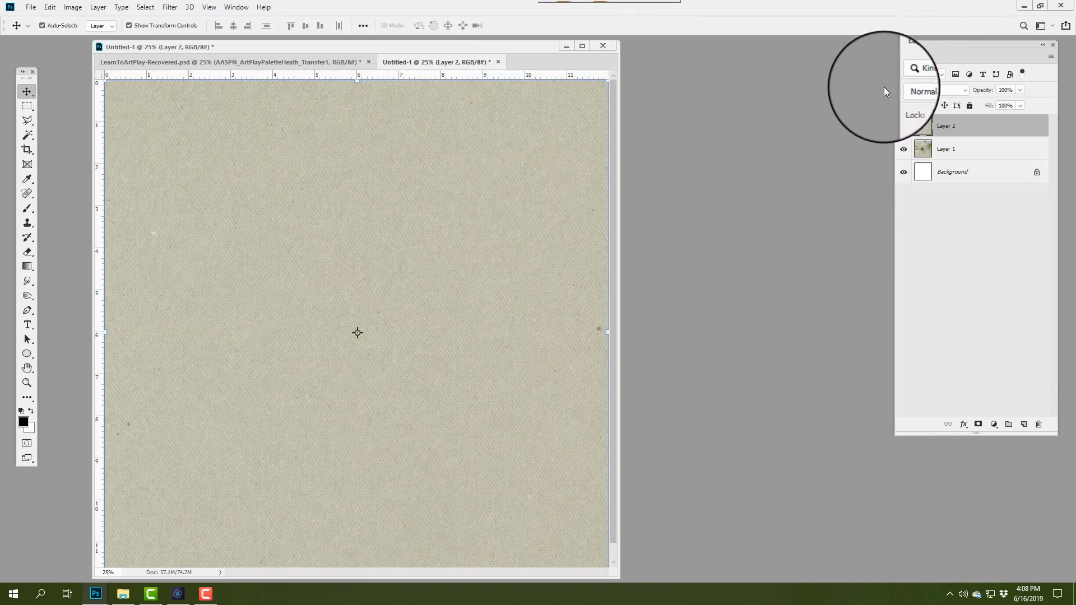
Open the Transfer1, Transfer5 and Transfer7 PNG files together from the Transfers and Overlays folder inside ArtPlay Palette Heath B
{"action": "left_click", "coordinate": [31, 8]}
{"action": "left_click", "coordinate": [37, 28]}
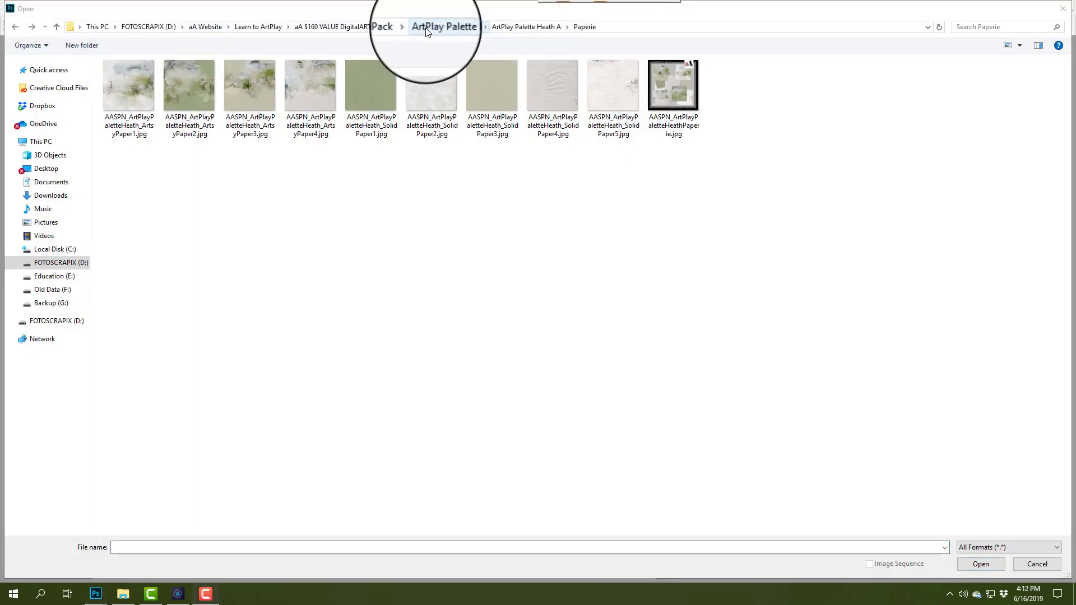
{"action": "left_click", "coordinate": [423, 28]}
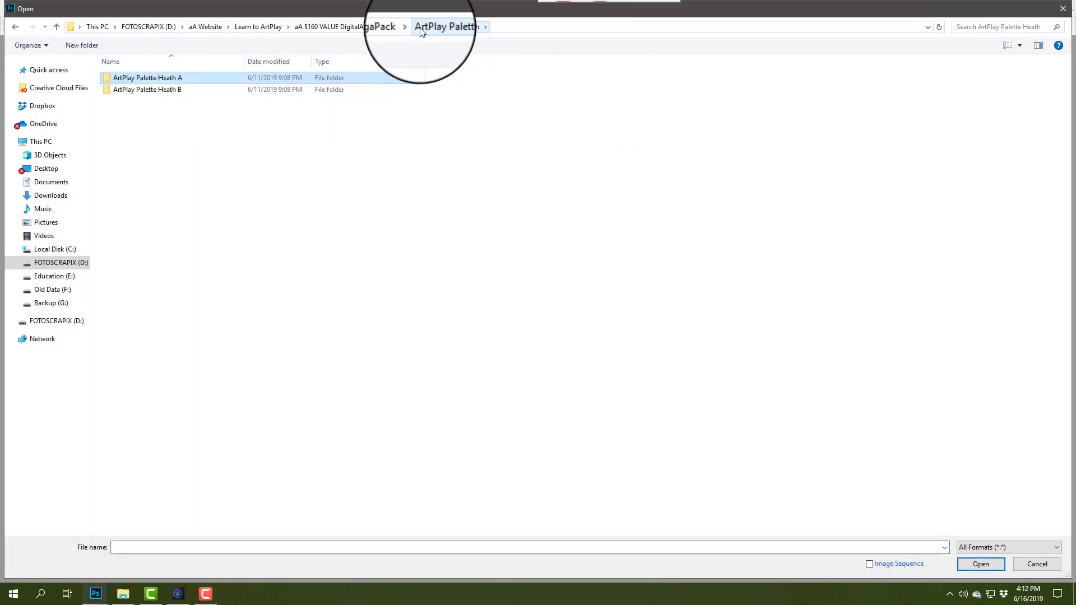
{"action": "double_click", "coordinate": [162, 90]}
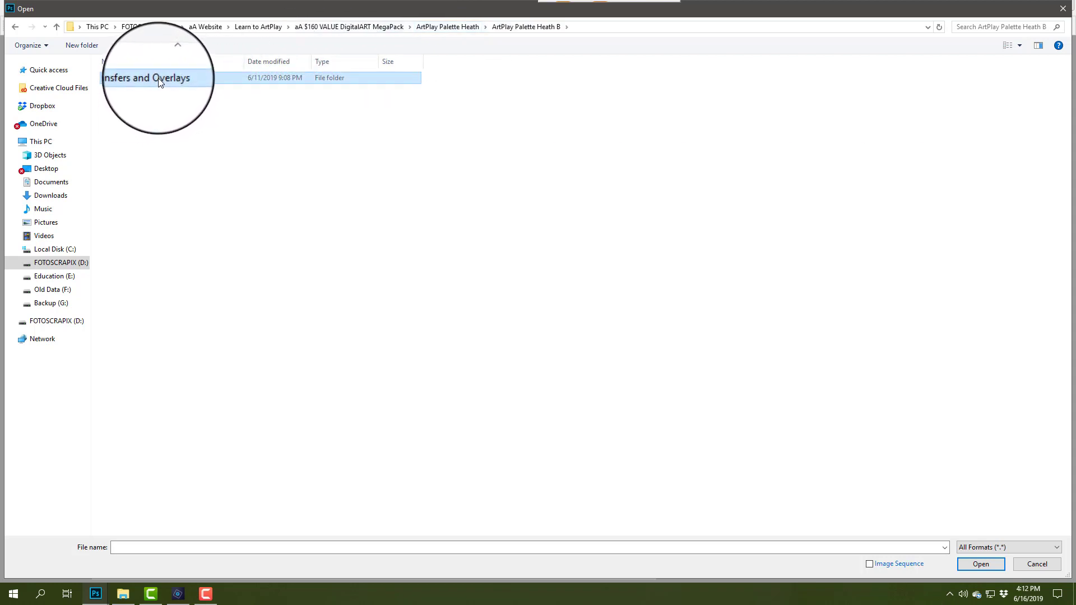
{"action": "double_click", "coordinate": [158, 78]}
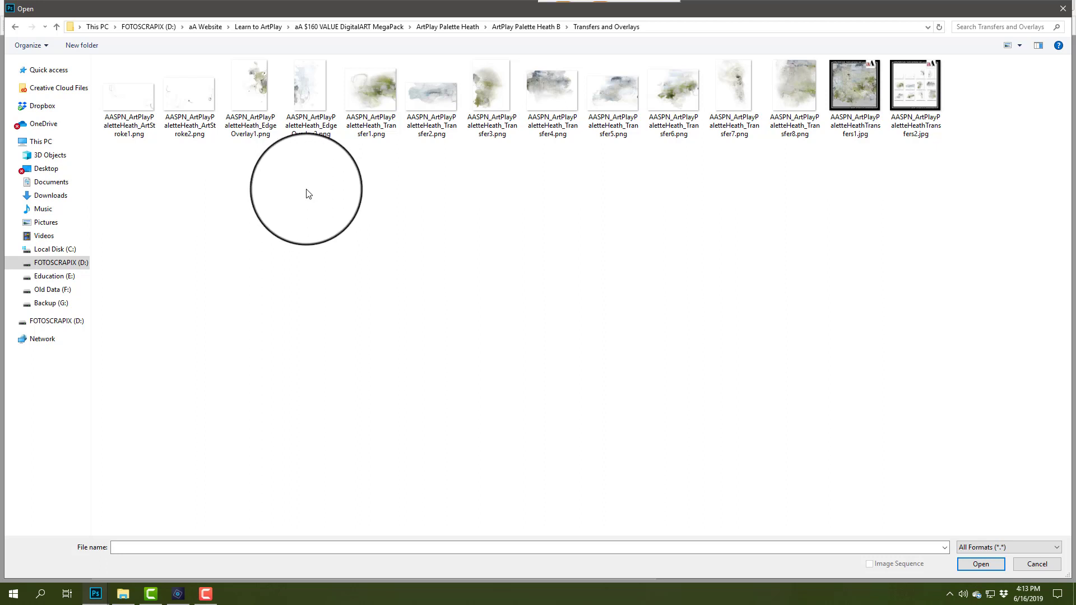
{"action": "left_click", "coordinate": [614, 92]}
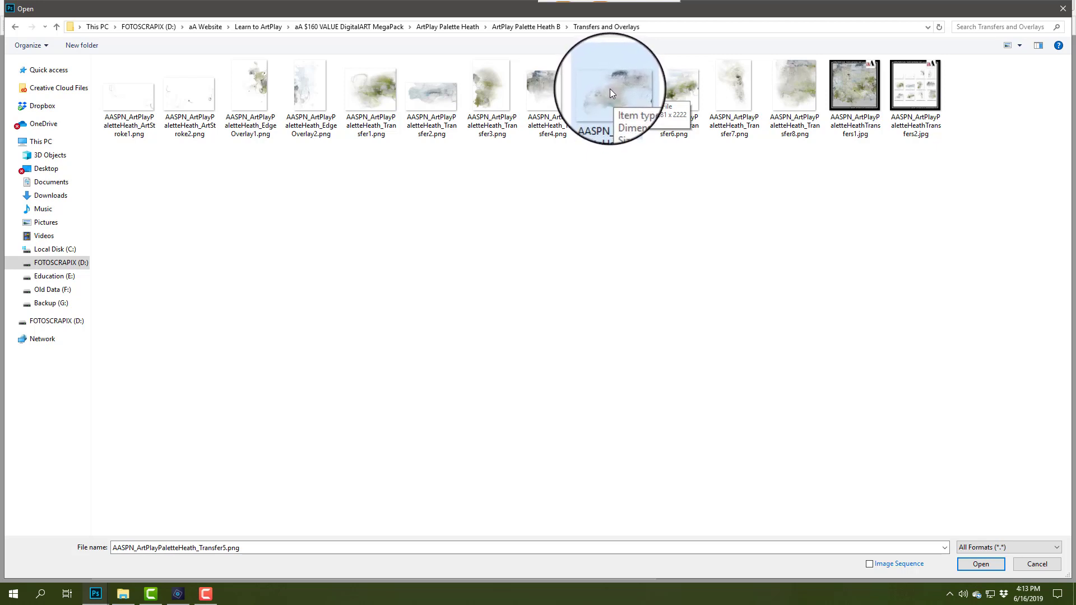
{"action": "left_click", "coordinate": [369, 89]}
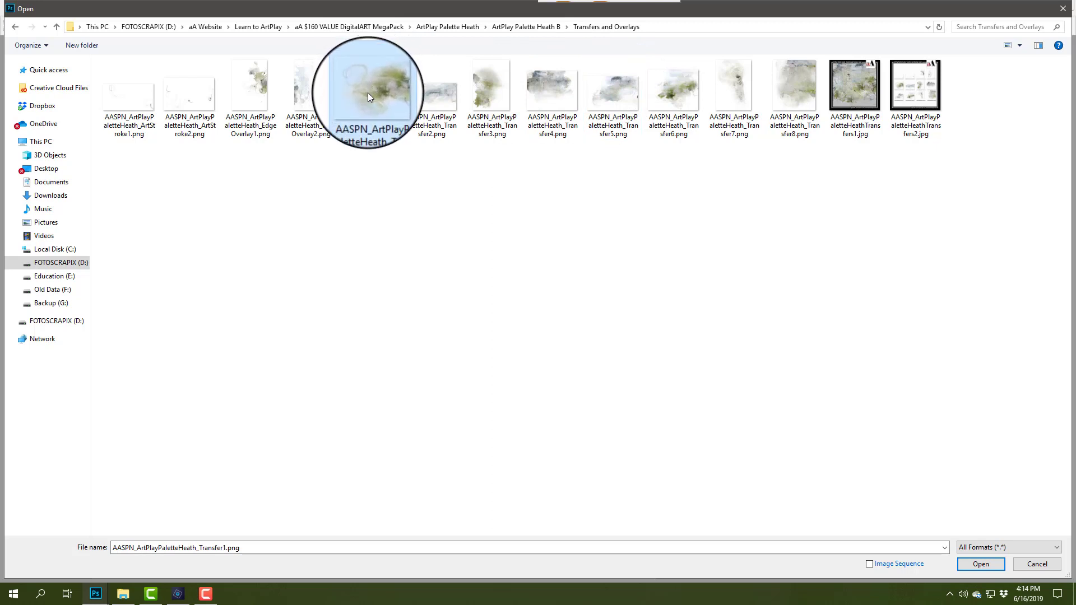
{"action": "left_click", "coordinate": [621, 101], "text": "ctrl"}
{"action": "left_click", "coordinate": [741, 90], "text": "ctrl"}
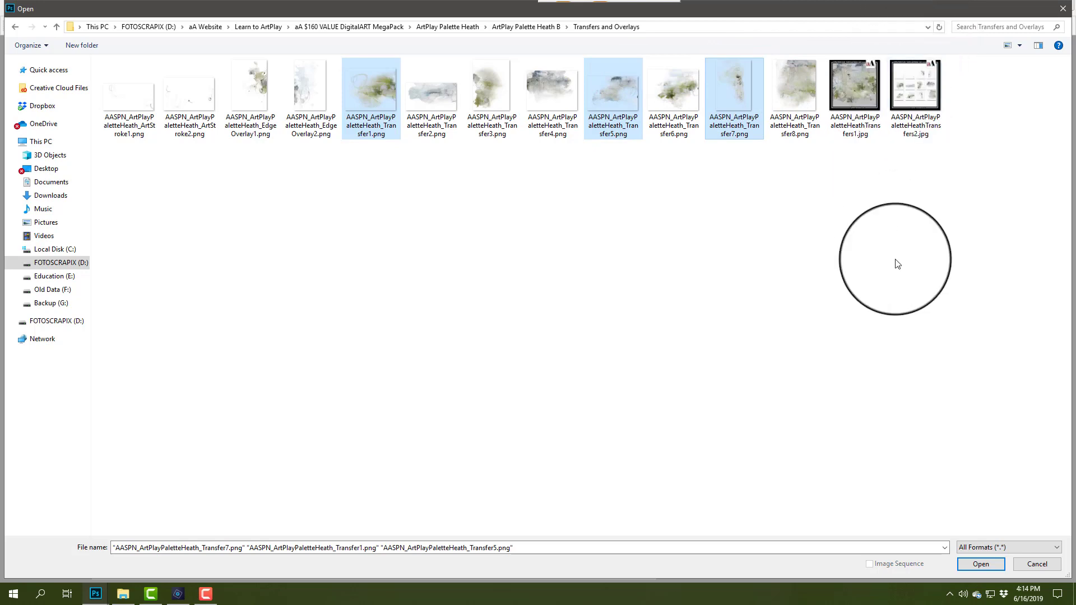
{"action": "left_click", "coordinate": [981, 563]}
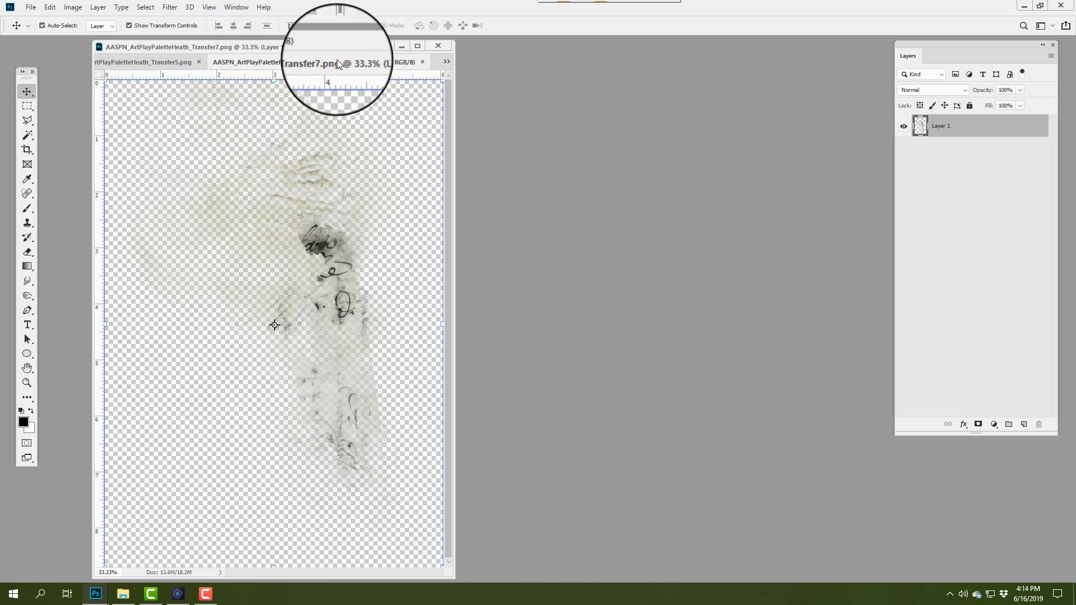
Float the three transfer images in separate windows, and widen and reposition the Untitled-1 window so its whole canvas width shows beside them
{"action": "left_click_drag", "start_coordinate": [338, 59], "coordinate": [630, 70]}
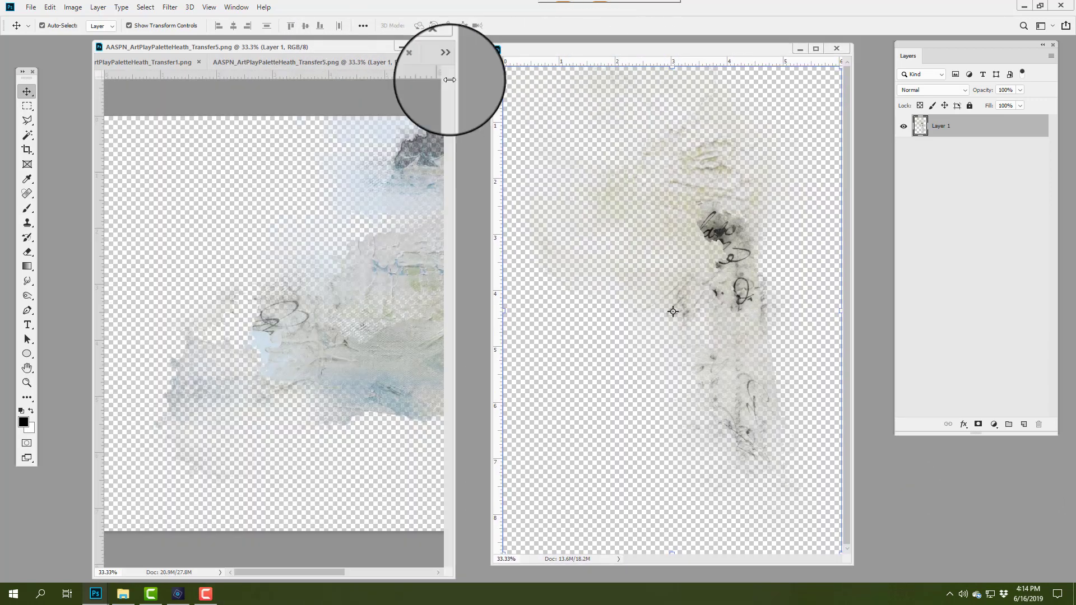
{"action": "left_click_drag", "start_coordinate": [366, 59], "coordinate": [812, 128]}
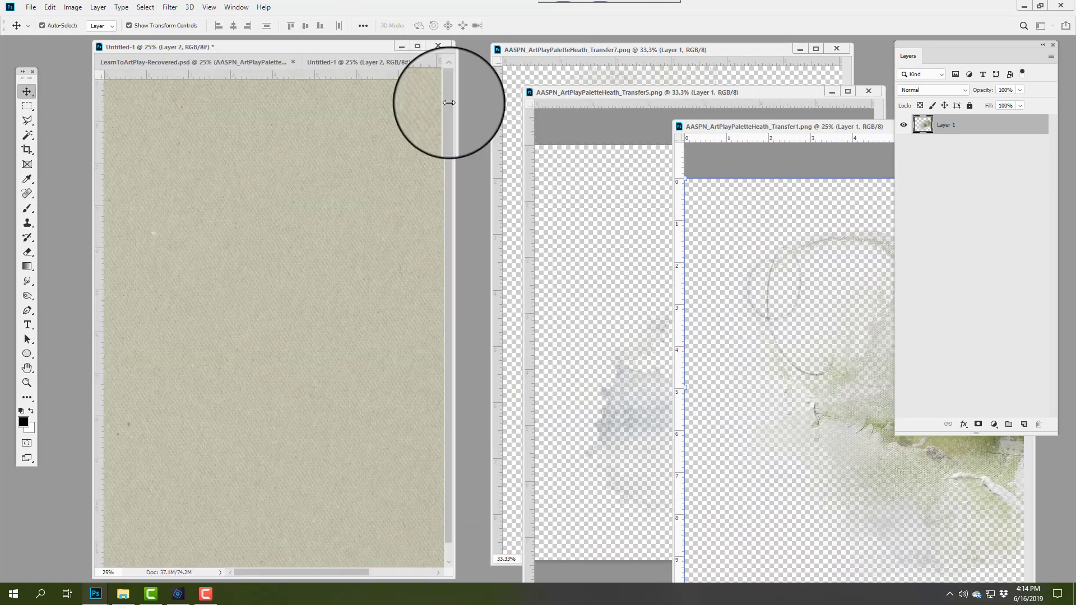
{"action": "left_click_drag", "start_coordinate": [451, 60], "coordinate": [776, 56]}
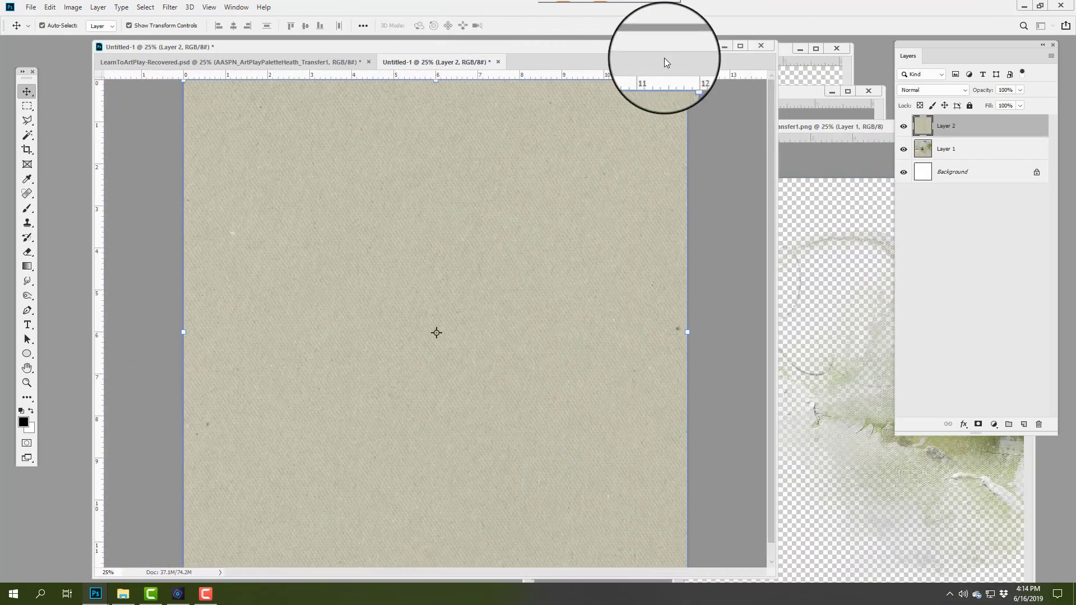
{"action": "left_click_drag", "start_coordinate": [634, 46], "coordinate": [581, 47]}
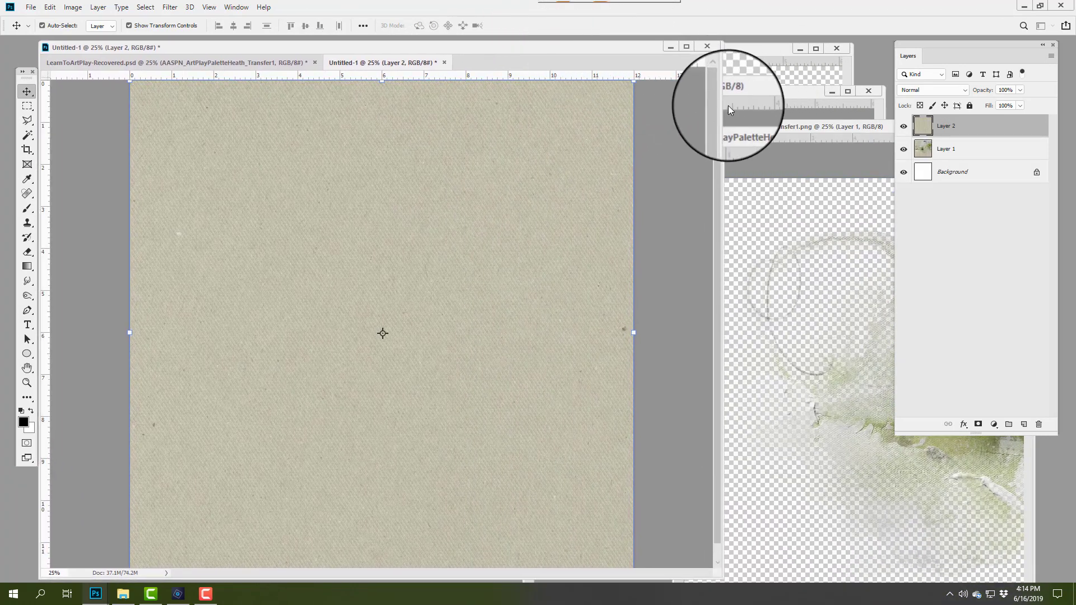
{"action": "left_click_drag", "start_coordinate": [720, 108], "coordinate": [771, 96]}
{"action": "left_click_drag", "start_coordinate": [627, 49], "coordinate": [501, 63]}
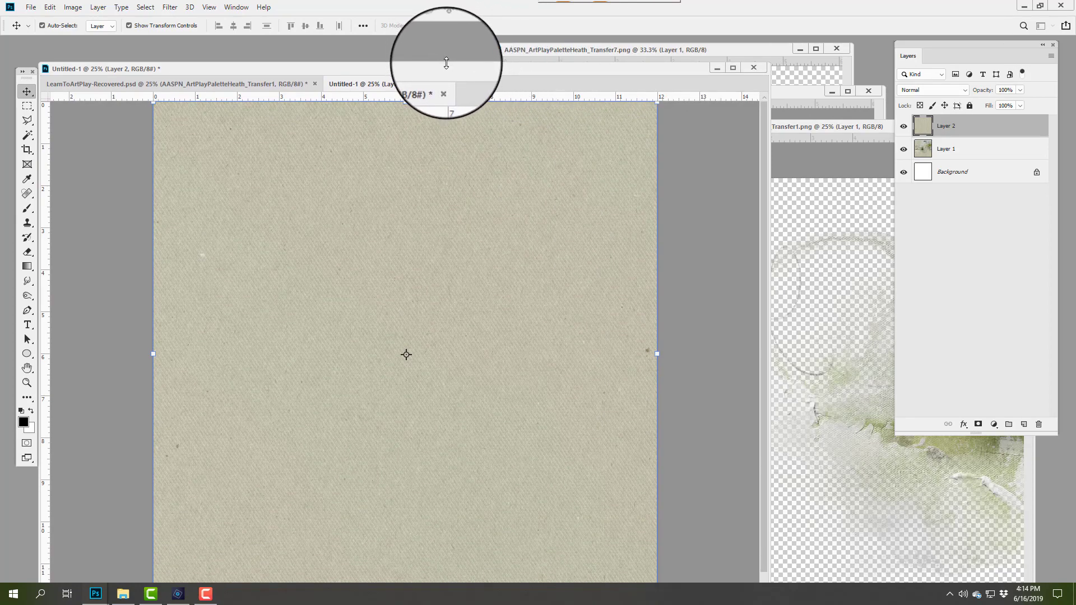
{"action": "left_click_drag", "start_coordinate": [449, 63], "coordinate": [454, 42]}
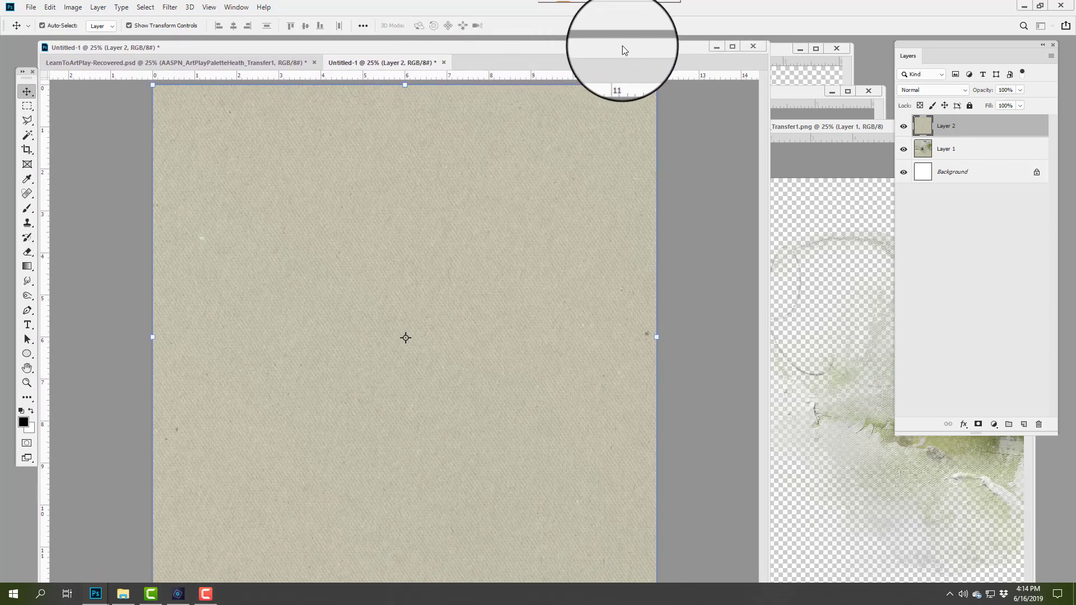
{"action": "left_click_drag", "start_coordinate": [622, 46], "coordinate": [590, 47]}
Copy the green Transfer1 image into Untitled-1, spanning the canvas width from about 2.7 inches down, and close its source file
{"action": "left_click_drag", "start_coordinate": [765, 123], "coordinate": [516, 112]}
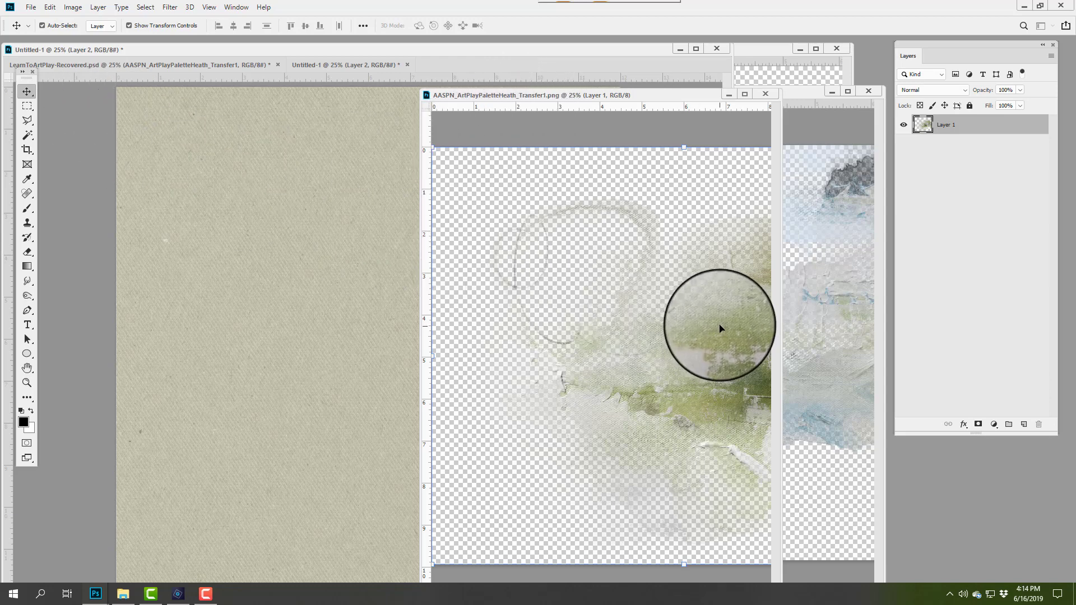
{"action": "left_click_drag", "start_coordinate": [720, 328], "coordinate": [551, 358]}
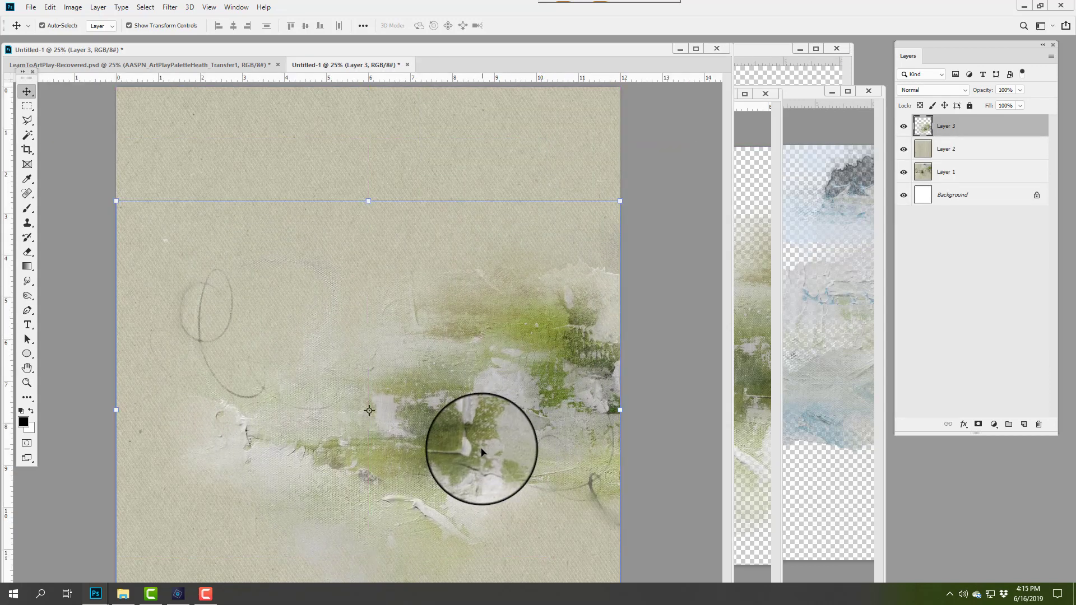
{"action": "left_click", "coordinate": [765, 93]}
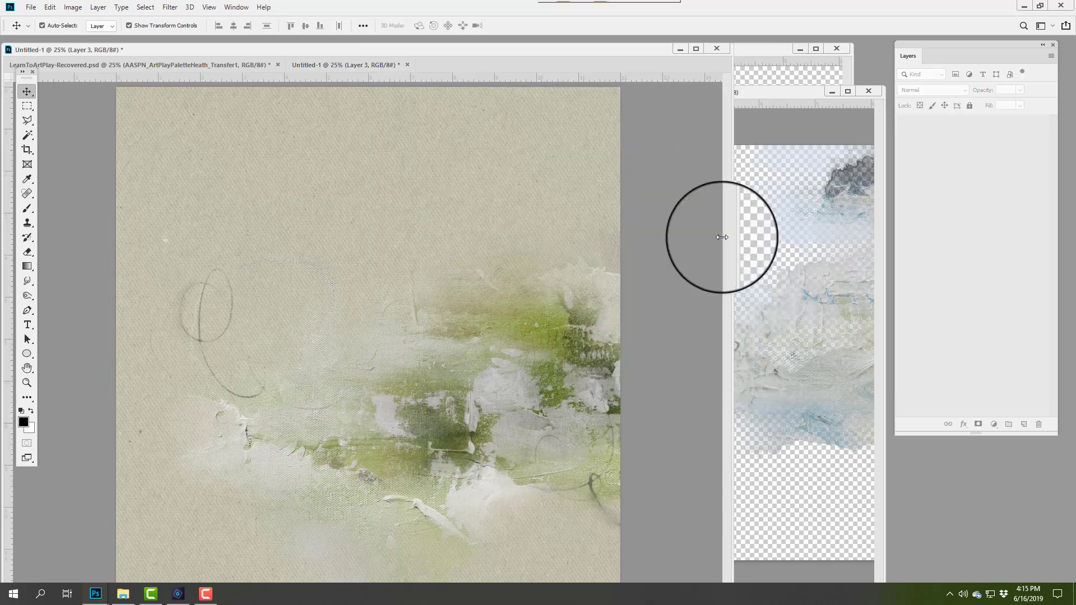
Copy the blue Transfer5 image into Untitled-1, align it with the canvas's upper-right corner, and close its source file
{"action": "left_click", "coordinate": [836, 211]}
{"action": "left_click_drag", "start_coordinate": [835, 211], "coordinate": [449, 185]}
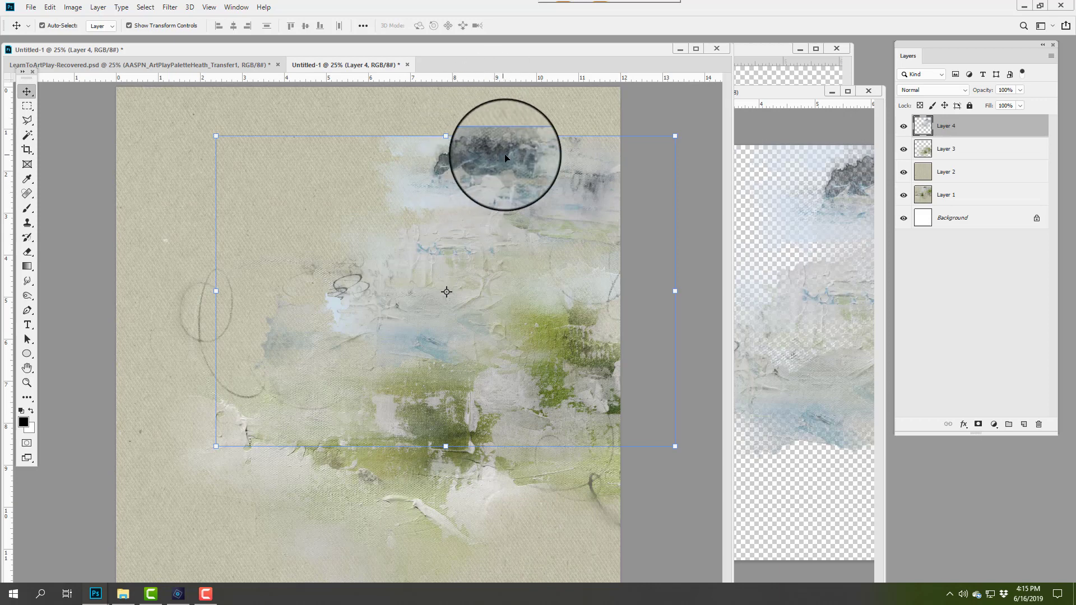
{"action": "left_click_drag", "start_coordinate": [504, 161], "coordinate": [451, 113]}
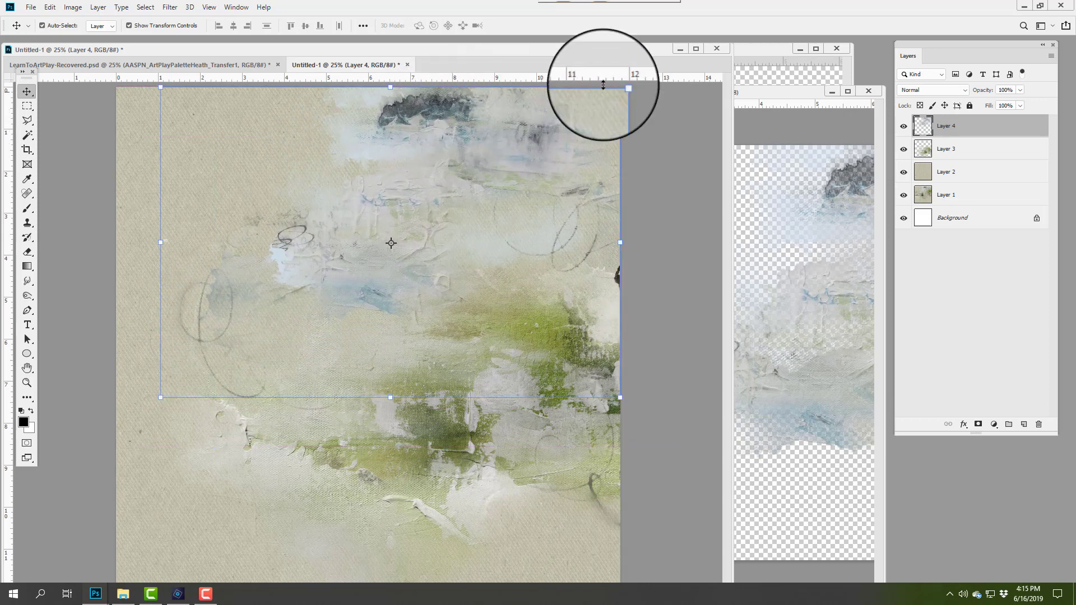
{"action": "left_click", "coordinate": [812, 93]}
{"action": "left_click", "coordinate": [868, 91]}
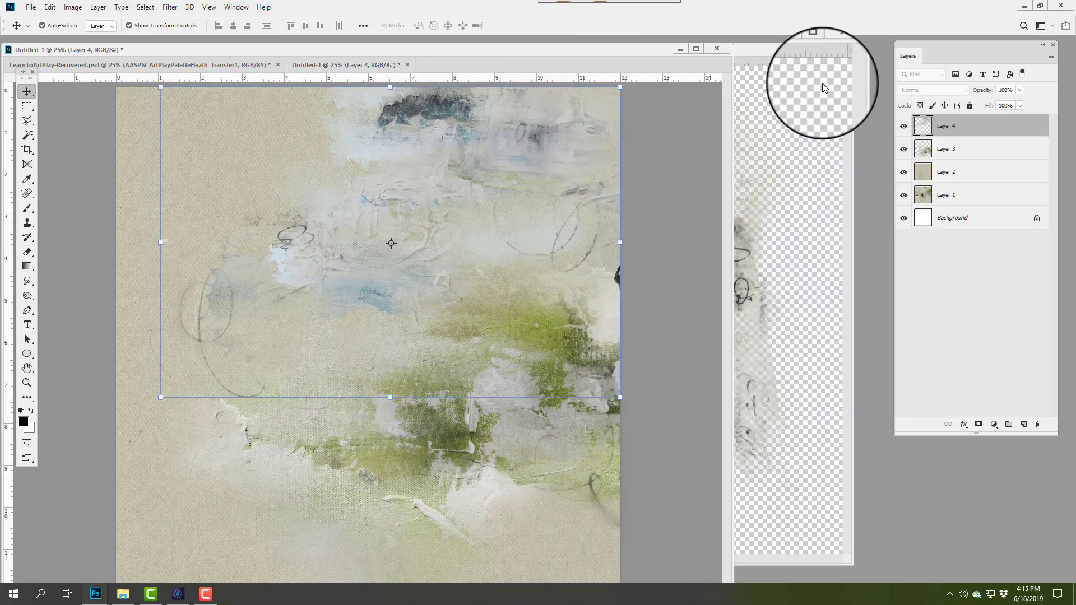
Copy the Transfer7 image onto the left edge of Untitled-1, rotated about 28.2° clockwise, and close its source file
{"action": "left_click", "coordinate": [821, 84]}
{"action": "left_click_drag", "start_coordinate": [759, 163], "coordinate": [142, 255]}
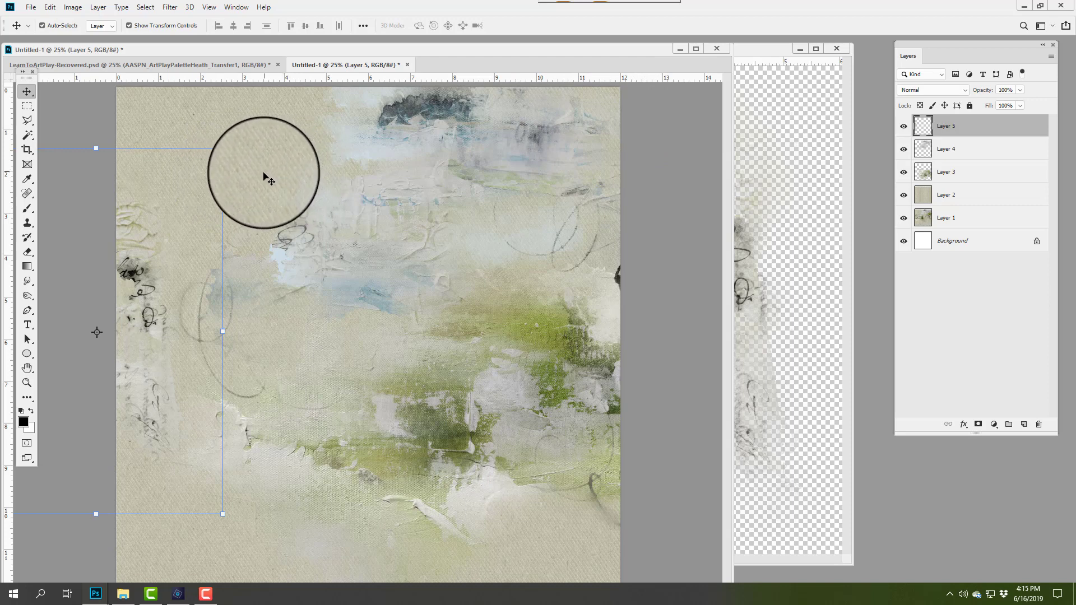
{"action": "left_click", "coordinate": [223, 148]}
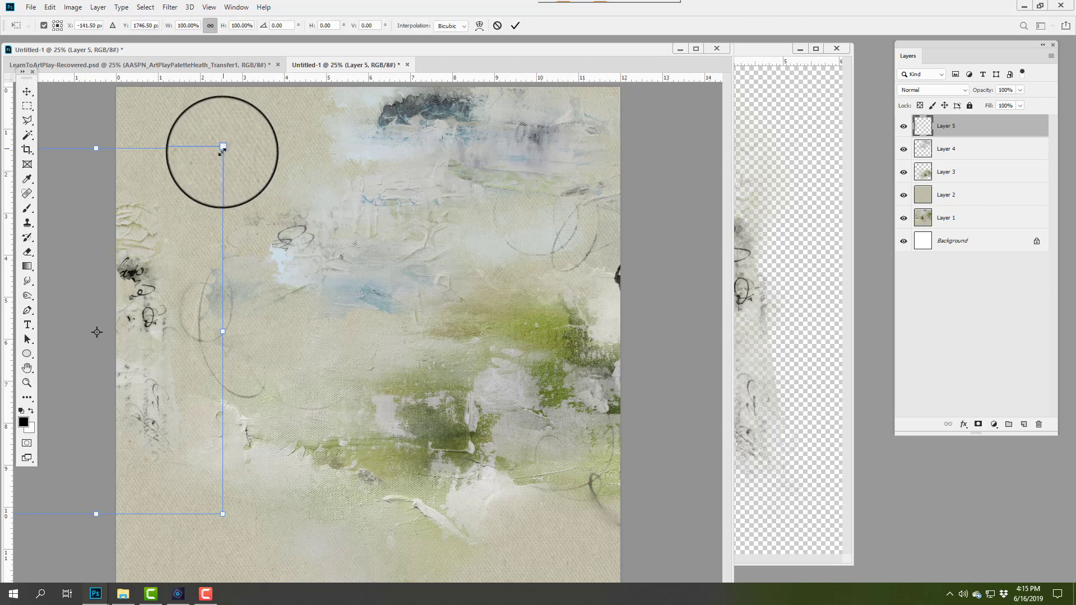
{"action": "left_click_drag", "start_coordinate": [223, 150], "coordinate": [191, 273]}
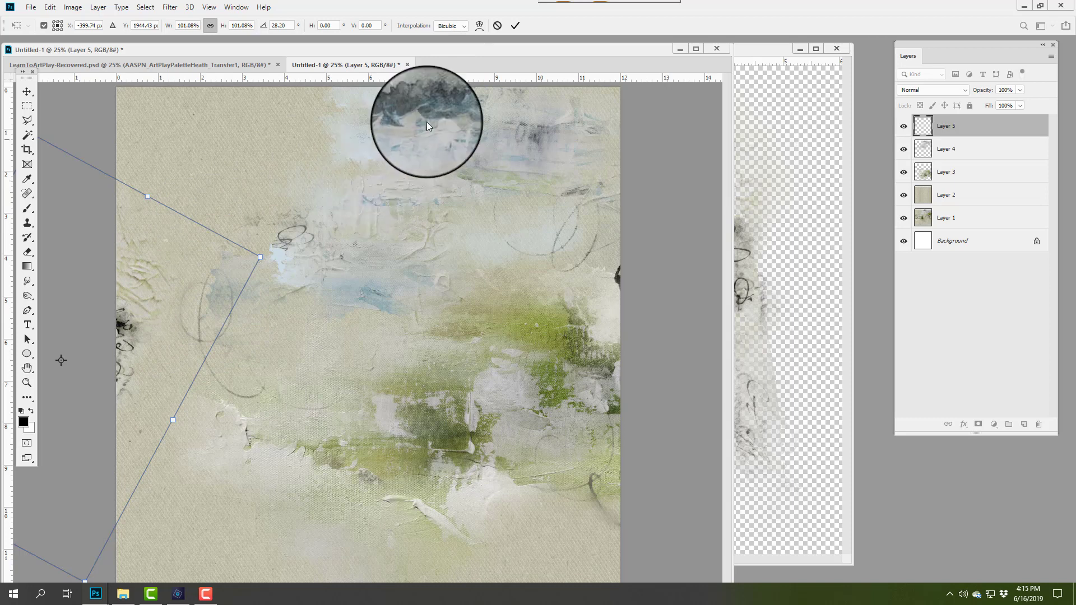
{"action": "left_click", "coordinate": [516, 27]}
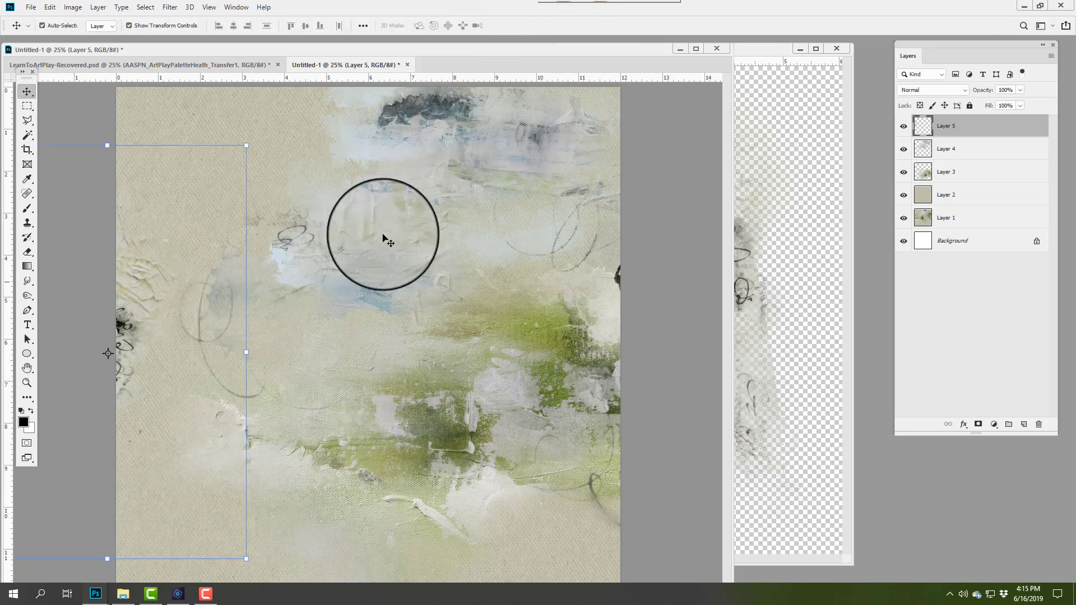
{"action": "left_click", "coordinate": [837, 48]}
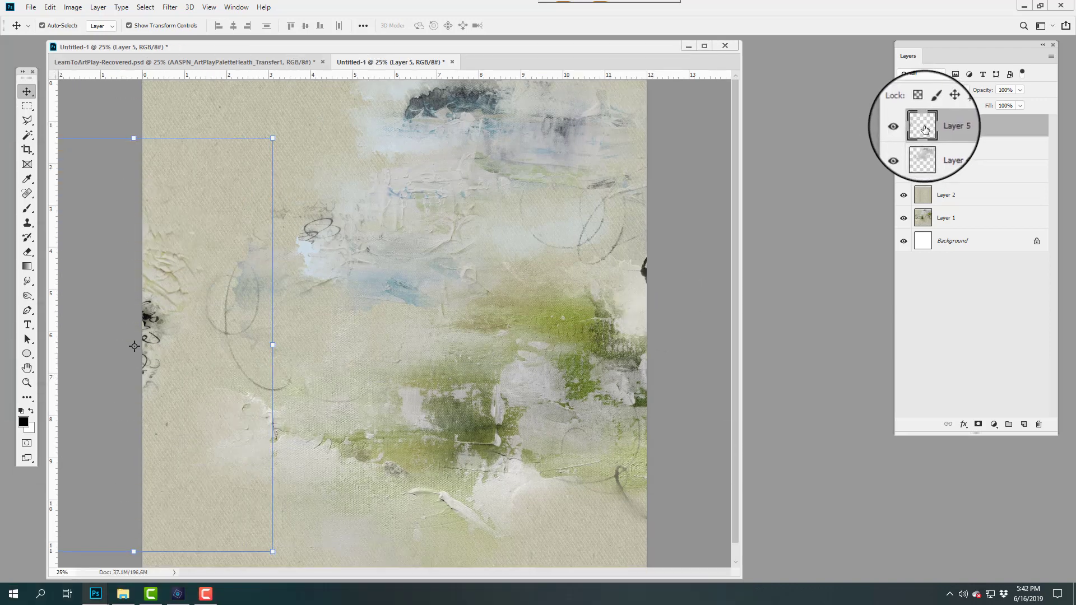
Move Layer 5 about 0.9 inch right and 1.6 inches up, and raise the green transfer on Layer 3 by about 0.65 inch
{"action": "left_click_drag", "start_coordinate": [178, 268], "coordinate": [210, 199]}
{"action": "left_click", "coordinate": [947, 148]}
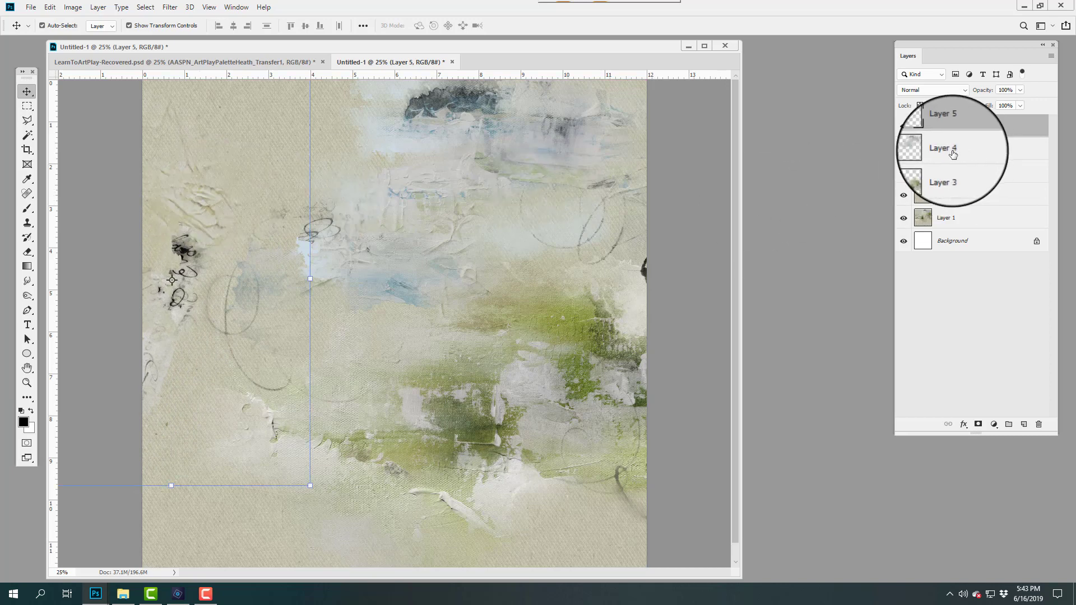
{"action": "mouse_move", "coordinate": [438, 130]}
{"action": "left_mouse_down"}
{"action": "mouse_move", "coordinate": [438, 203]}
{"action": "mouse_move", "coordinate": [432, 133]}
{"action": "left_mouse_up"}
{"action": "left_click", "coordinate": [923, 174]}
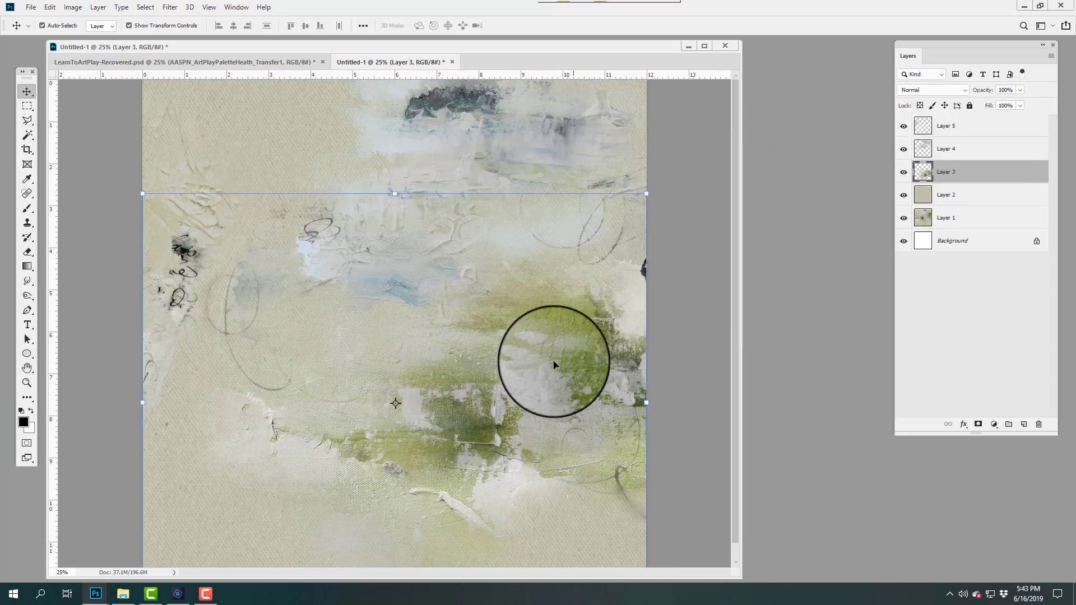
{"action": "left_click_drag", "start_coordinate": [554, 361], "coordinate": [584, 333]}
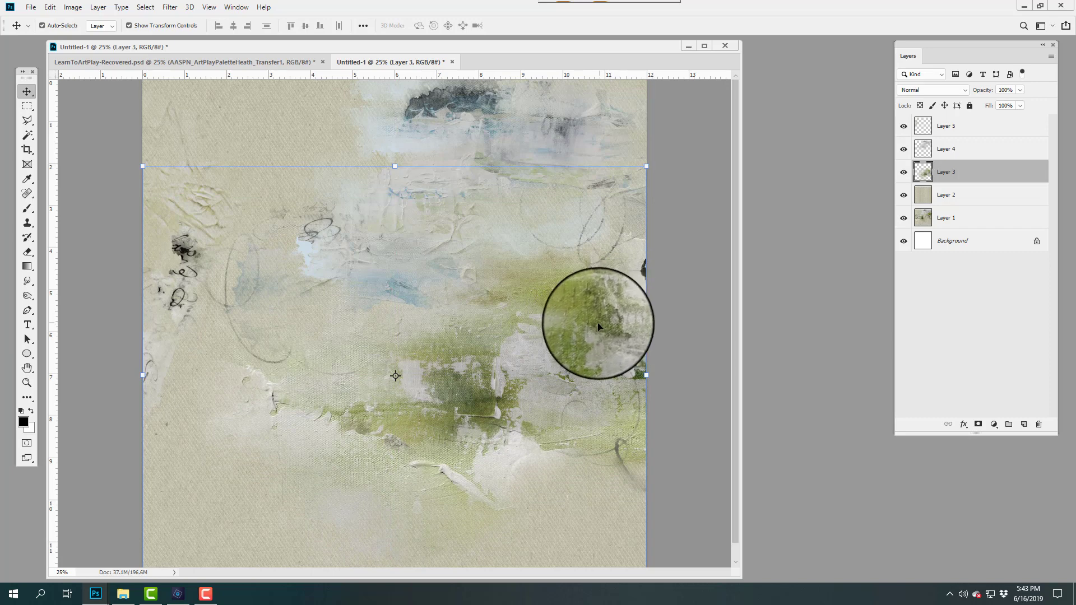
Raise the green transfer on Layer 3 by about 0.55 inch so its upper edge sits about 1.5 inches down
{"action": "mouse_move", "coordinate": [563, 293]}
{"action": "left_mouse_down"}
{"action": "mouse_move", "coordinate": [567, 347]}
{"action": "mouse_move", "coordinate": [564, 287]}
{"action": "left_mouse_up"}
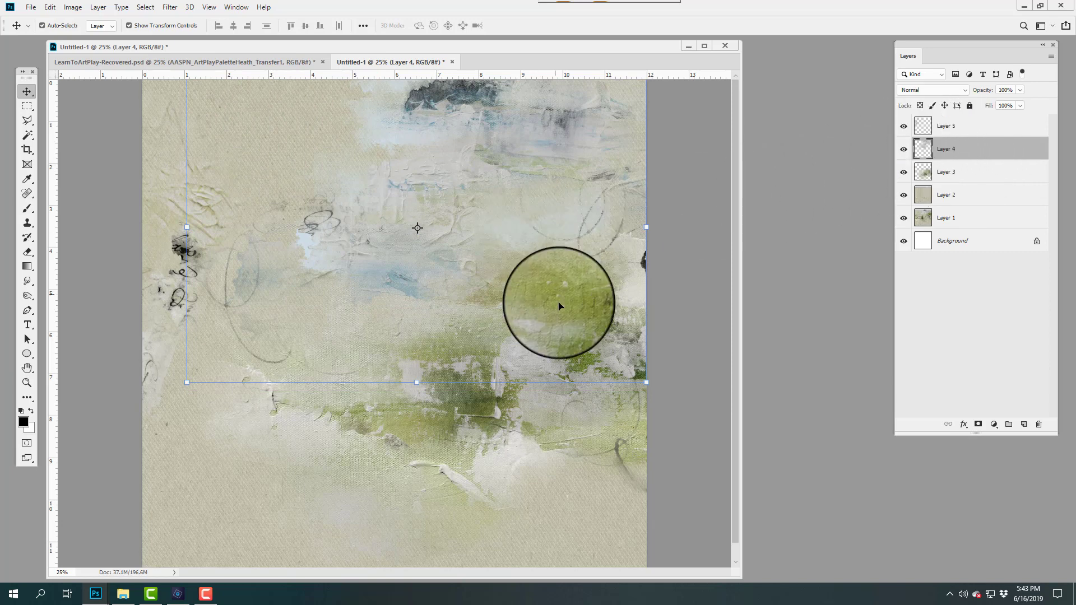
{"action": "left_click_drag", "start_coordinate": [557, 304], "coordinate": [566, 283]}
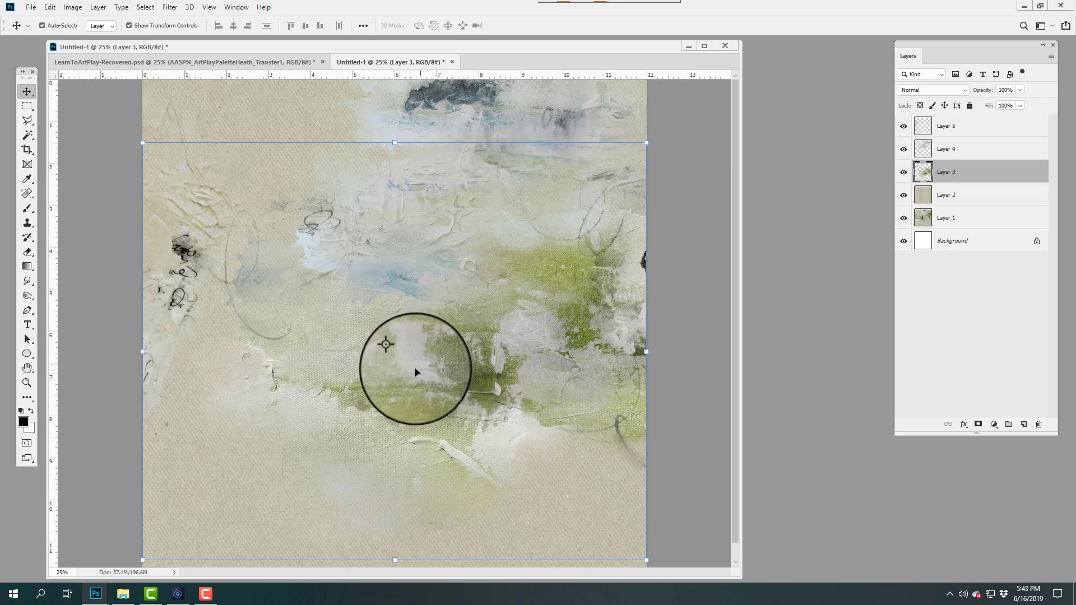
Open AASPN_ArtPlayPaletteHeath_SolidPaper5.jpg from the Paperie folder and copy its image into Untitled-1
{"action": "left_click", "coordinate": [31, 8]}
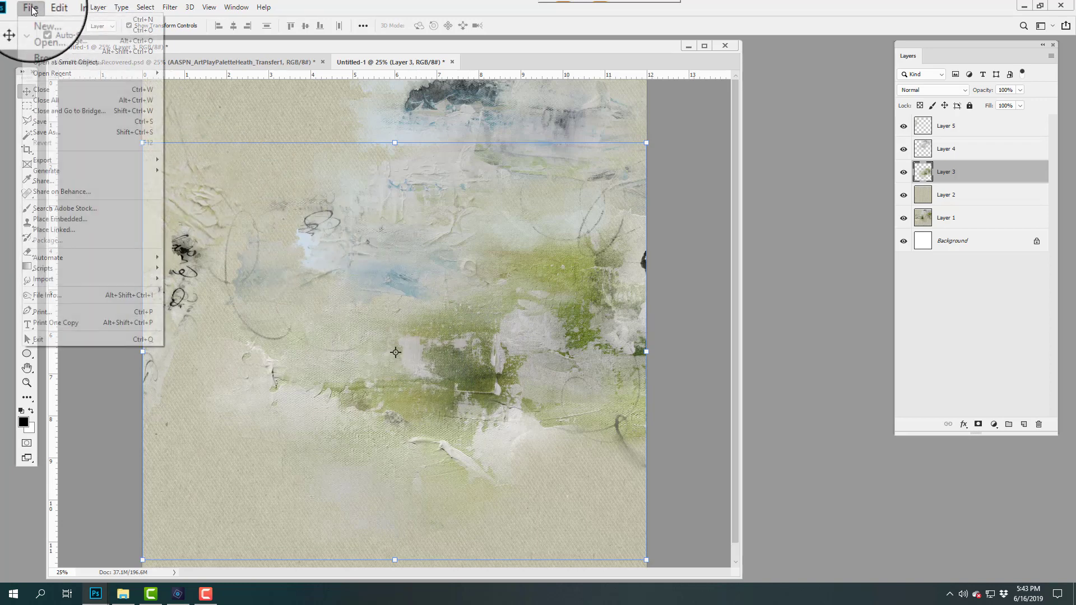
{"action": "left_click", "coordinate": [42, 29]}
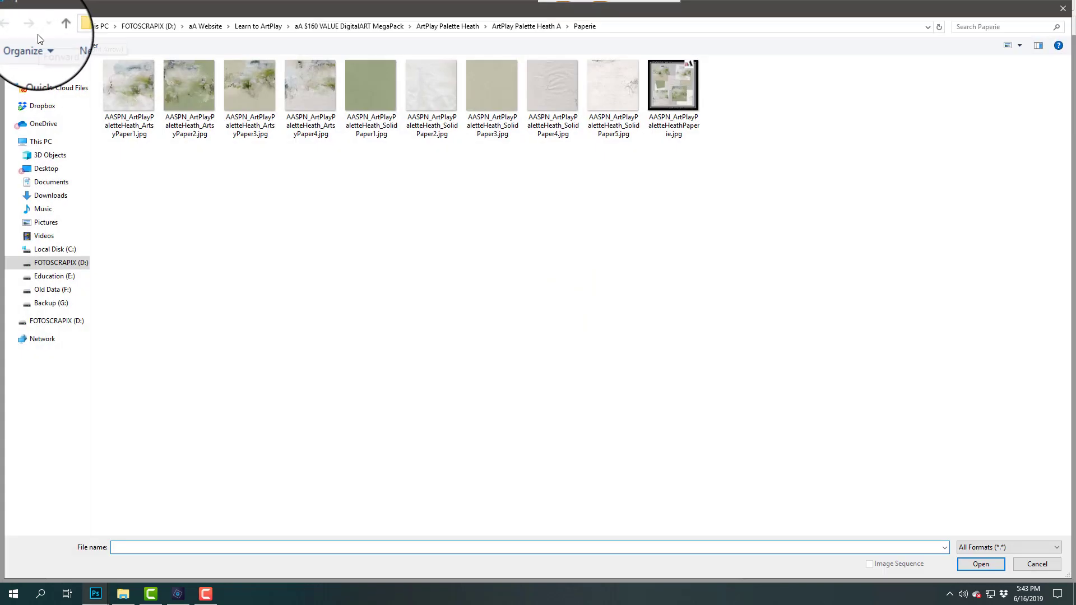
{"action": "double_click", "coordinate": [620, 72]}
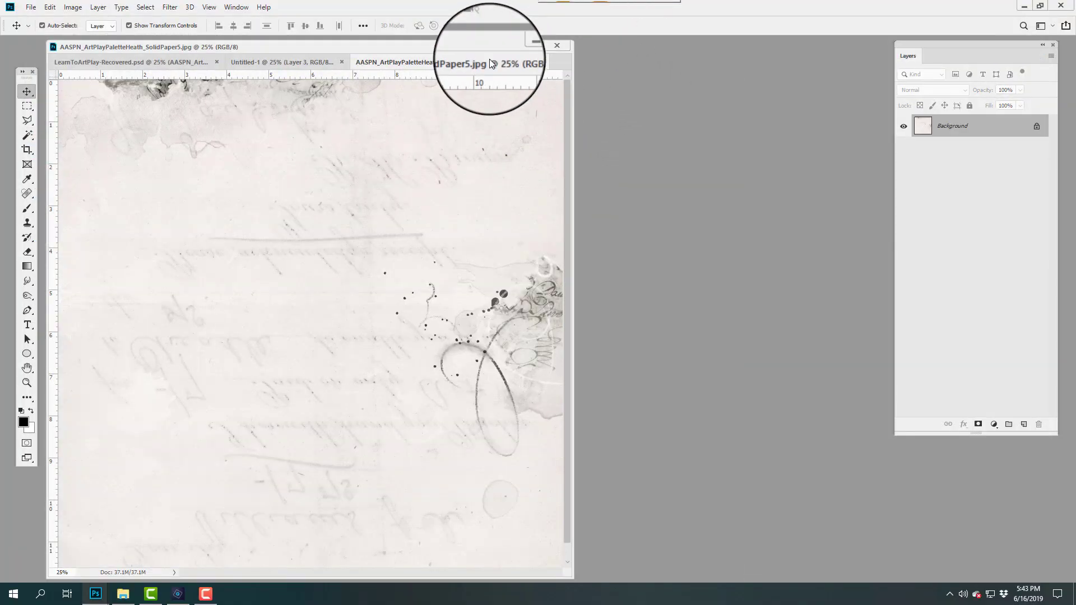
{"action": "left_click_drag", "start_coordinate": [489, 60], "coordinate": [737, 74]}
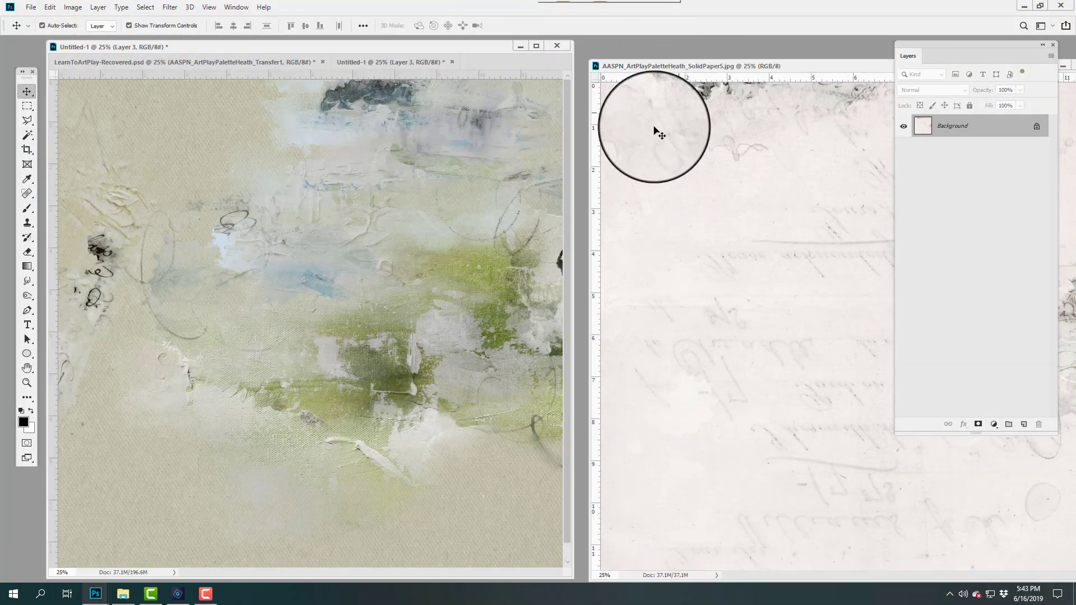
{"action": "left_click_drag", "start_coordinate": [654, 129], "coordinate": [285, 193]}
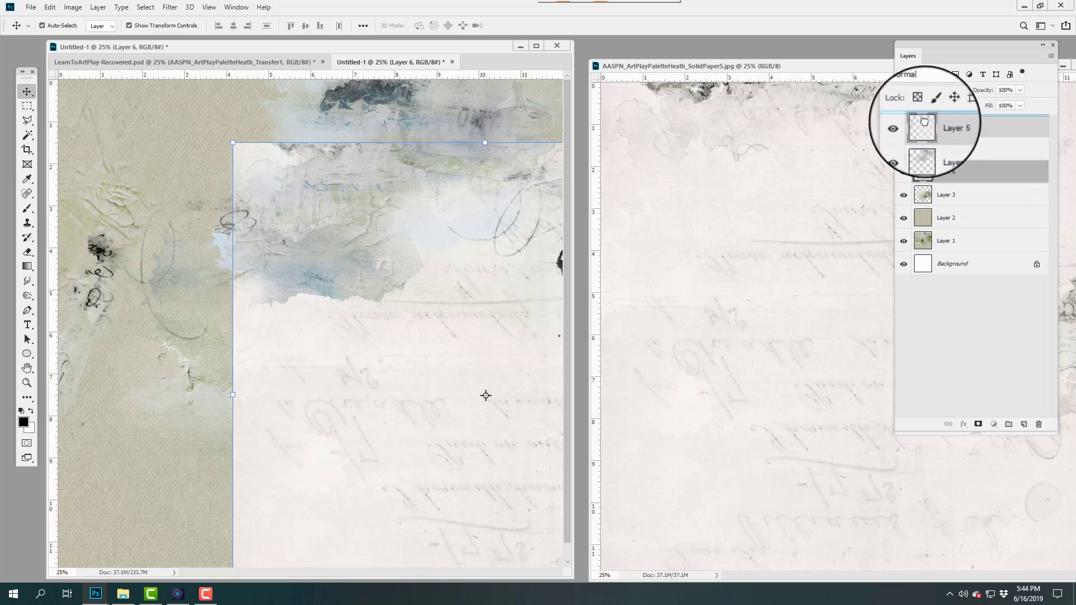
Move Layer 6 to the top of the layer stack, align it to cover the whole canvas, and close the SolidPaper5 file
{"action": "left_click_drag", "start_coordinate": [933, 123], "coordinate": [984, 122]}
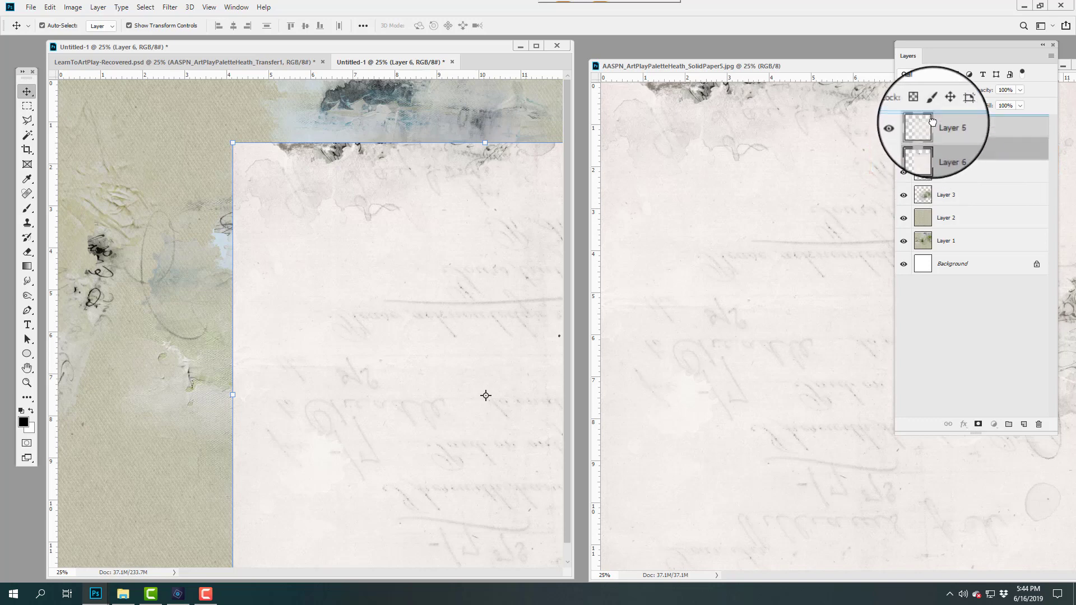
{"action": "left_click_drag", "start_coordinate": [932, 122], "coordinate": [931, 117]}
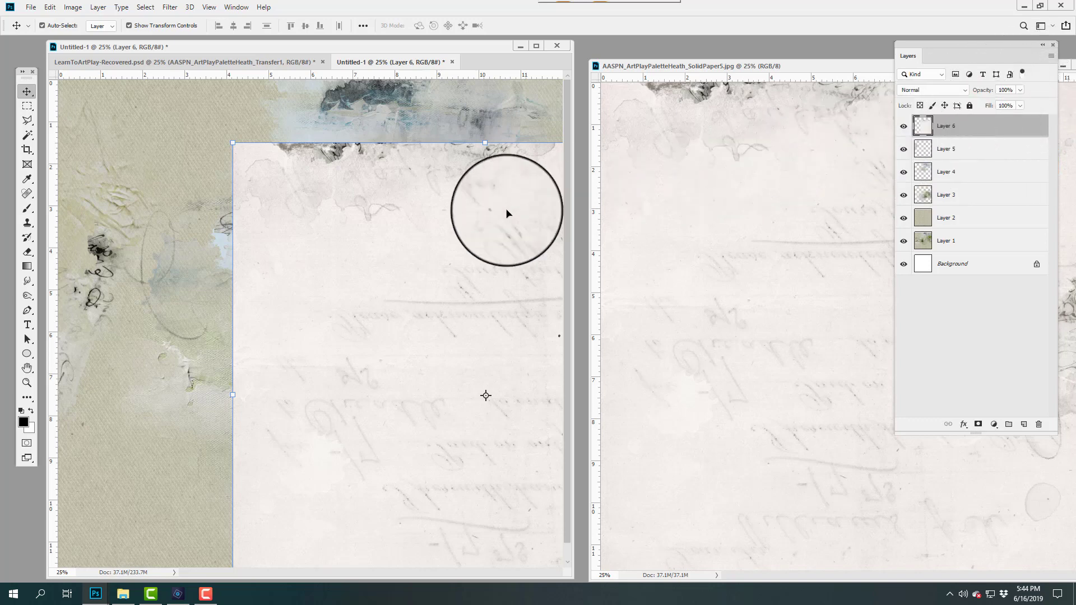
{"action": "left_click_drag", "start_coordinate": [469, 217], "coordinate": [303, 153]}
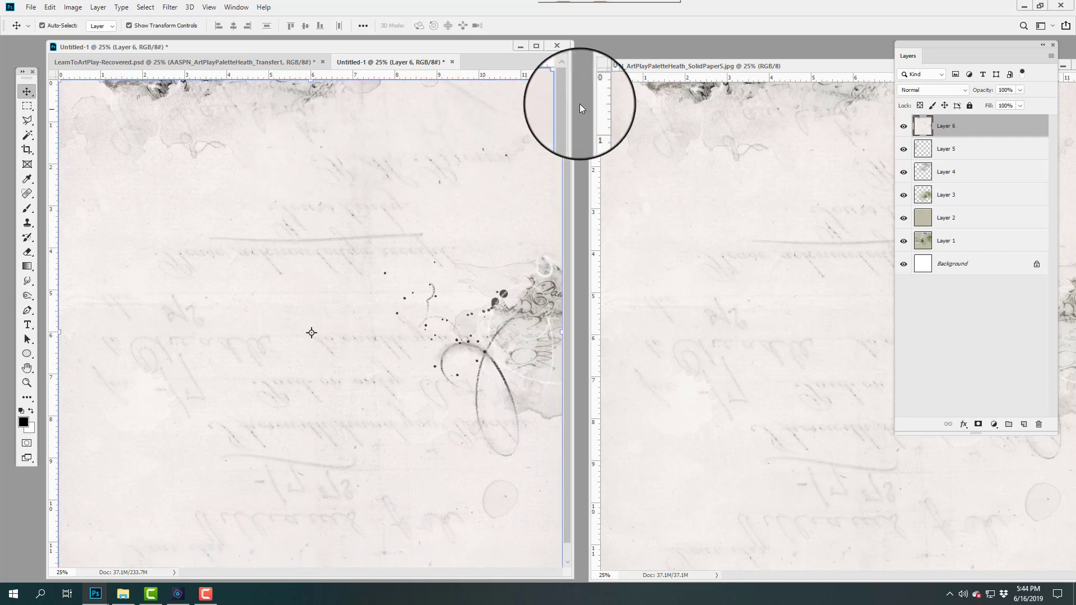
{"action": "left_click_drag", "start_coordinate": [632, 66], "coordinate": [216, 85]}
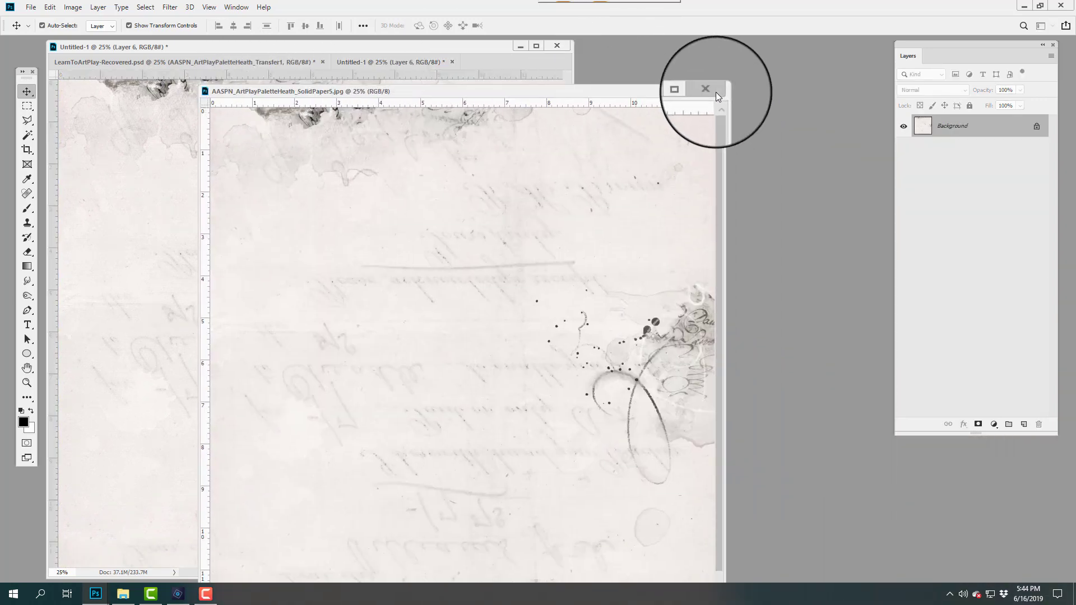
{"action": "left_click", "coordinate": [715, 93]}
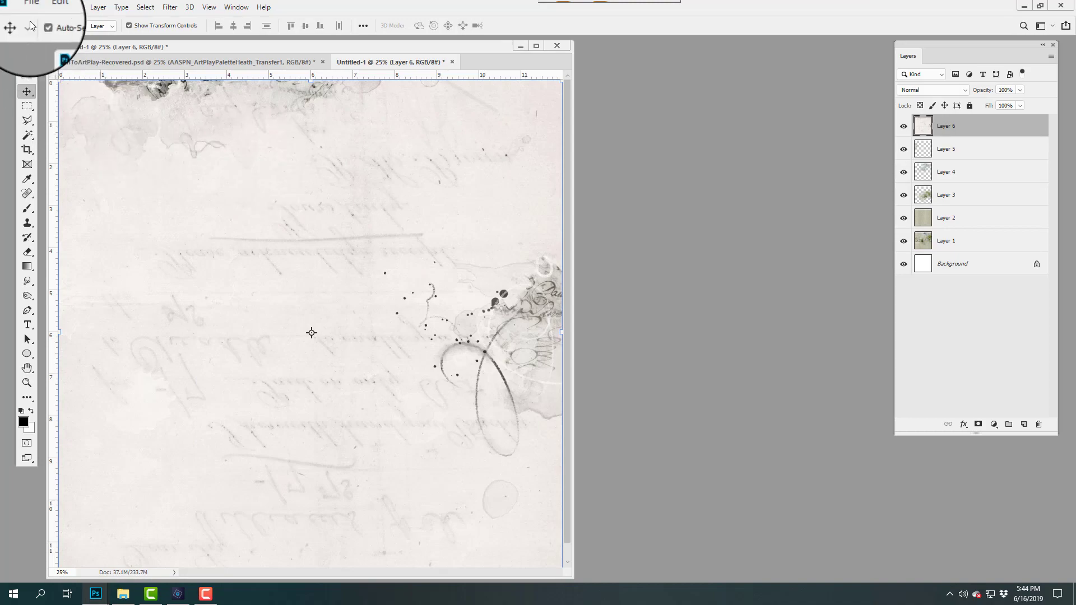
Open AASPN_ArtsyTransfersHeath_1.psd from the ArtsyTransfers Heath A folder and float it in its own window beside Untitled-1
{"action": "left_click", "coordinate": [30, 3]}
{"action": "left_click", "coordinate": [26, 30]}
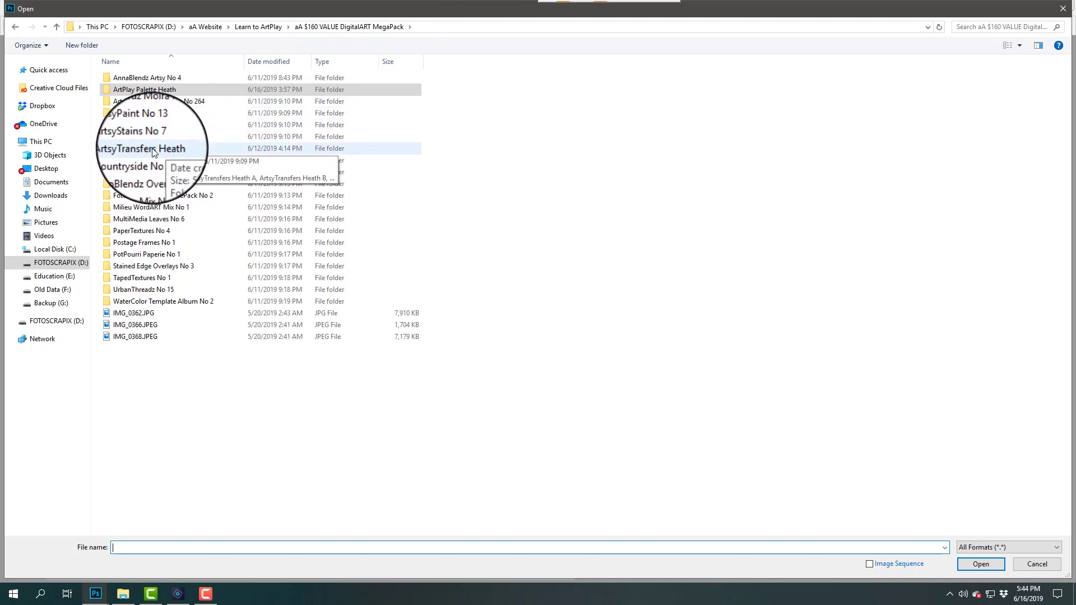
{"action": "double_click", "coordinate": [153, 149]}
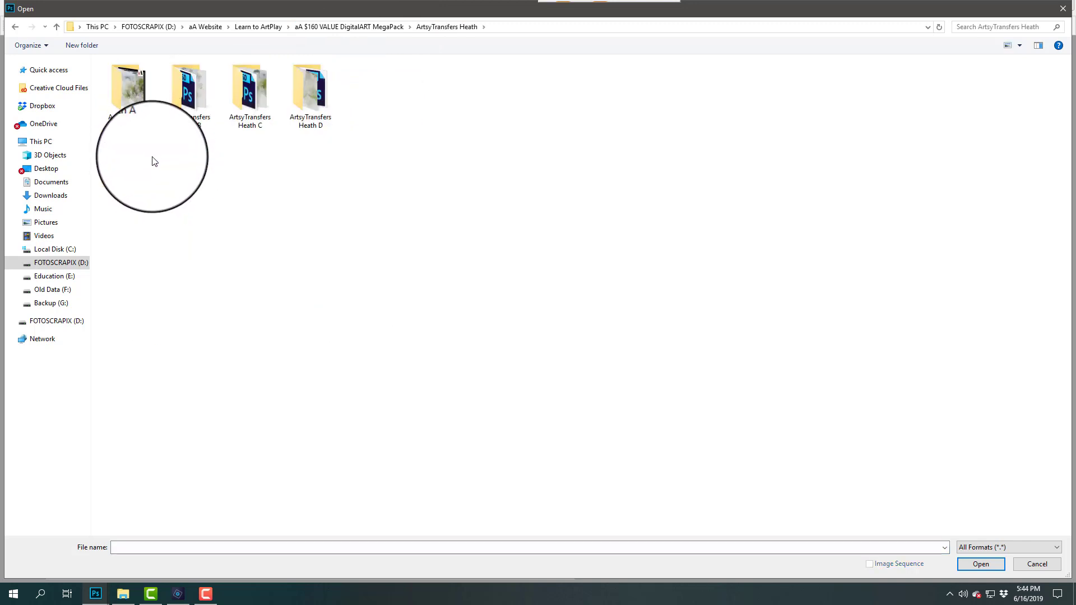
{"action": "double_click", "coordinate": [136, 93]}
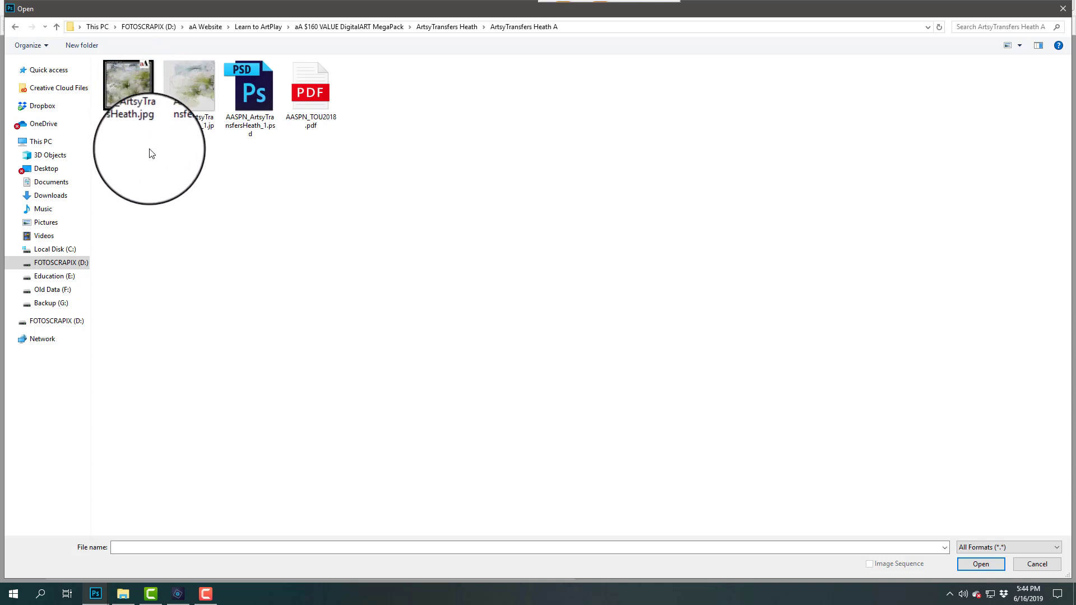
{"action": "left_click", "coordinate": [183, 93]}
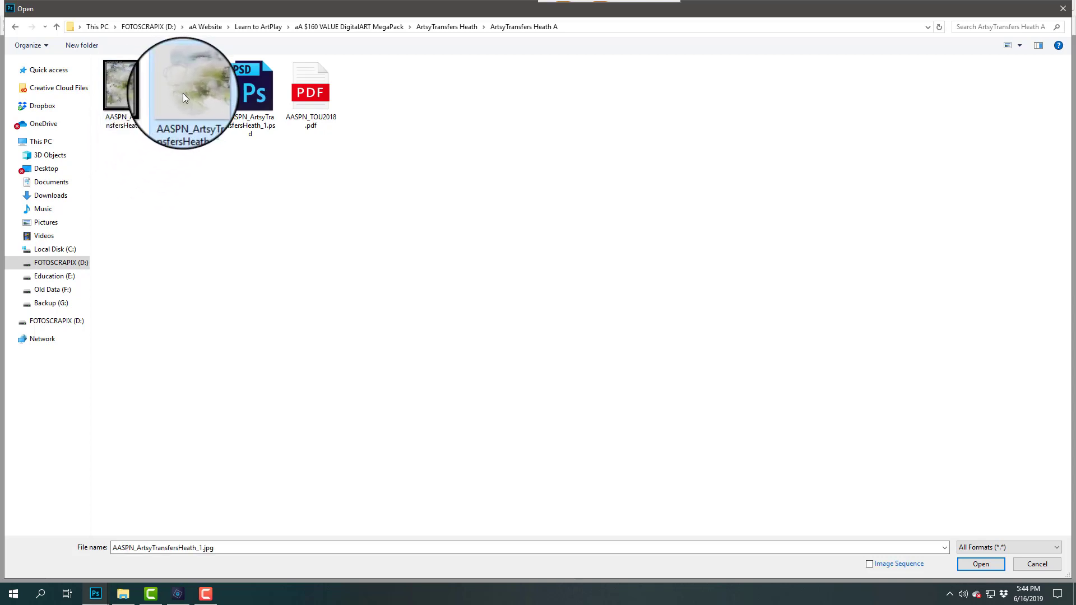
{"action": "left_click", "coordinate": [253, 90]}
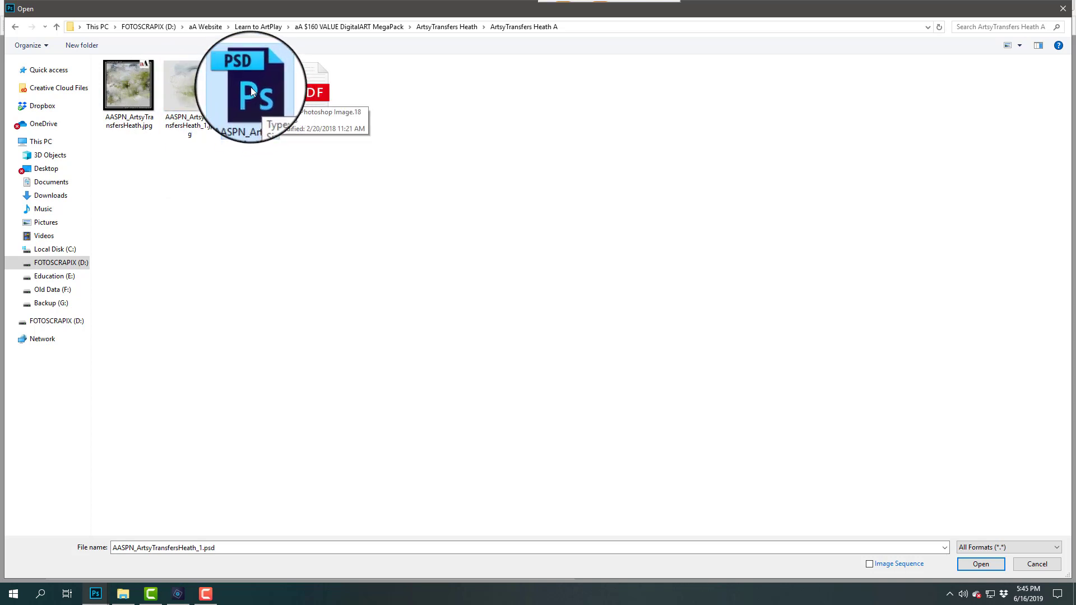
{"action": "double_click", "coordinate": [250, 87]}
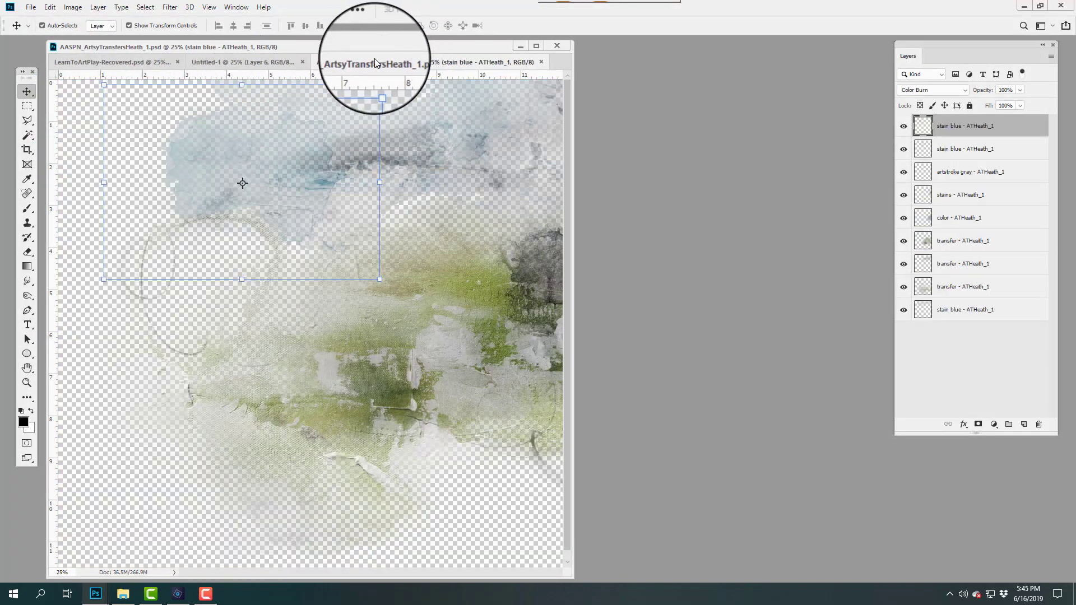
{"action": "left_click_drag", "start_coordinate": [374, 60], "coordinate": [322, 64]}
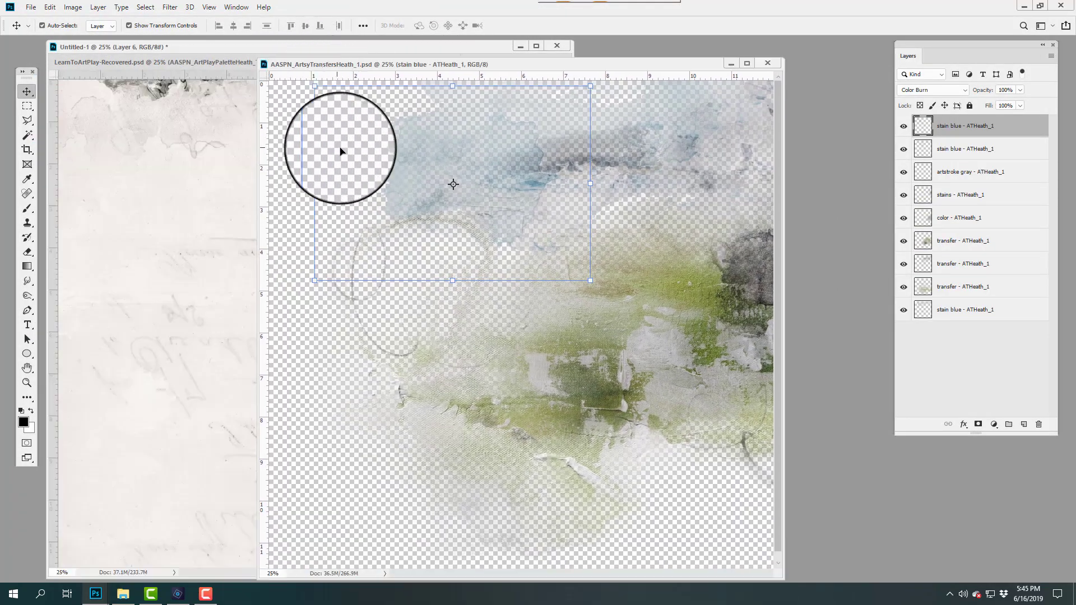
{"action": "left_click_drag", "start_coordinate": [396, 61], "coordinate": [395, 57]}
Hide Layer 6 in Untitled-1 to compare the blended background with the ArtsyTransfersHeath_1 document
{"action": "left_click", "coordinate": [230, 163]}
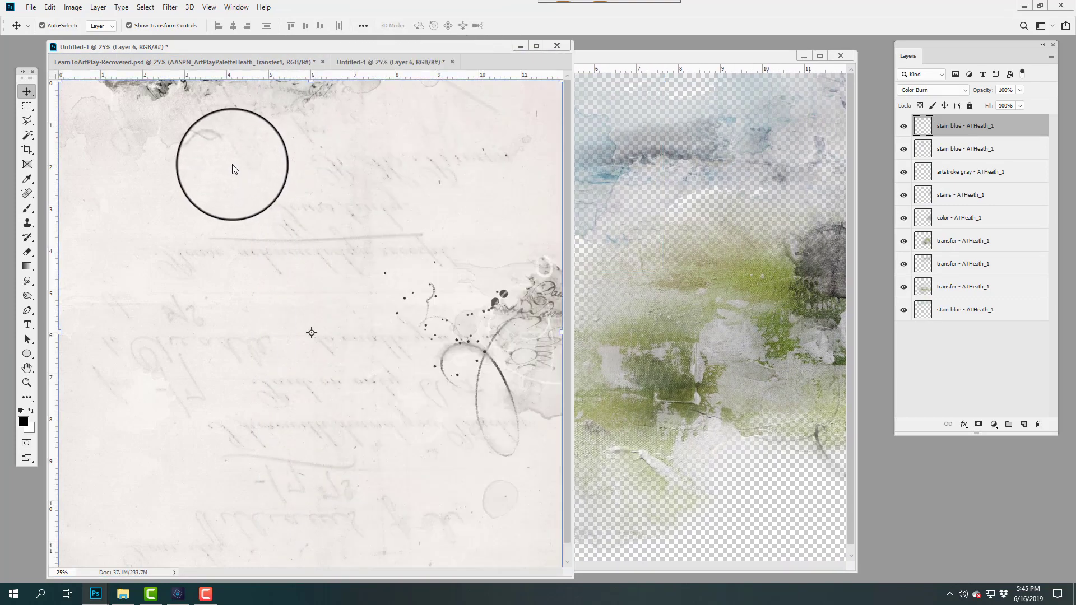
{"action": "left_click", "coordinate": [903, 126]}
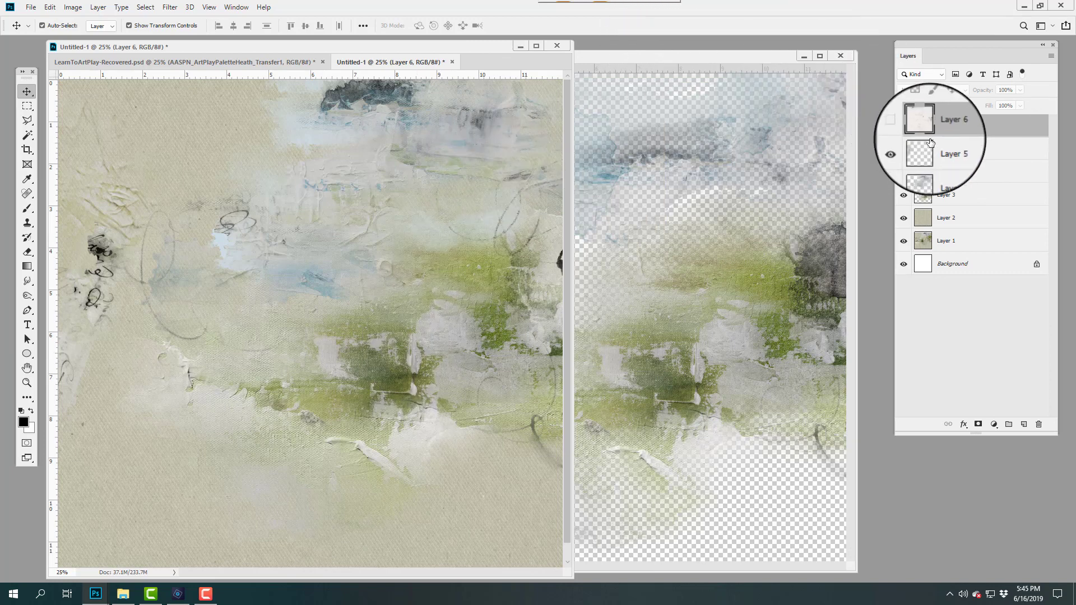
{"action": "left_click", "coordinate": [679, 58]}
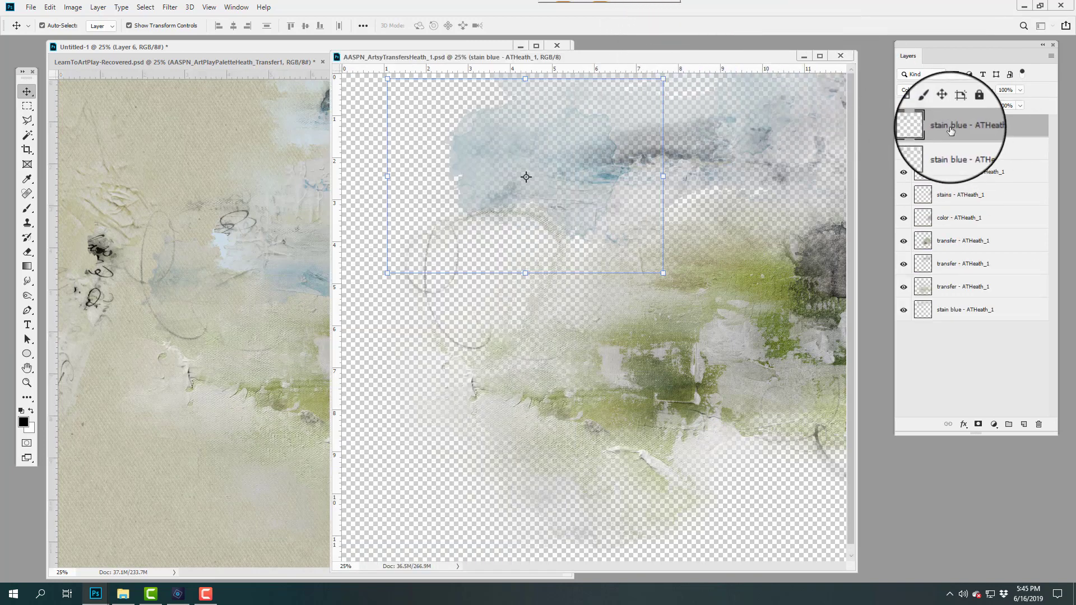
Toggle the two upper stain blue layers and the artstroke gray layer off and on to examine their effect, and select the stains layer
{"action": "left_click", "coordinate": [903, 127]}
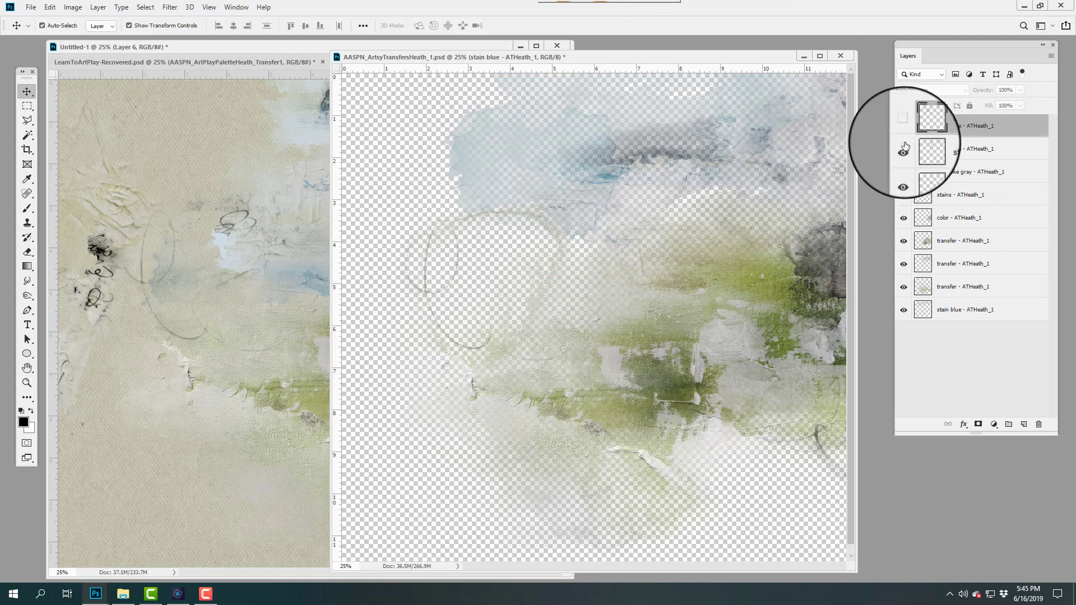
{"action": "left_click", "coordinate": [903, 150]}
{"action": "left_click", "coordinate": [903, 171]}
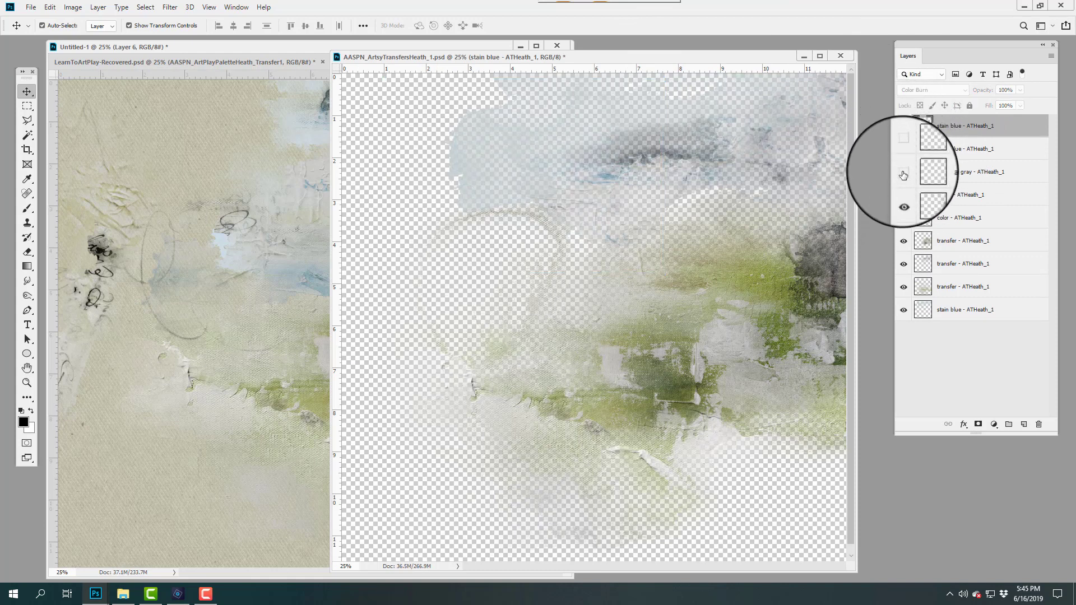
{"action": "left_click", "coordinate": [903, 171]}
{"action": "left_click", "coordinate": [903, 149]}
{"action": "left_click", "coordinate": [903, 126]}
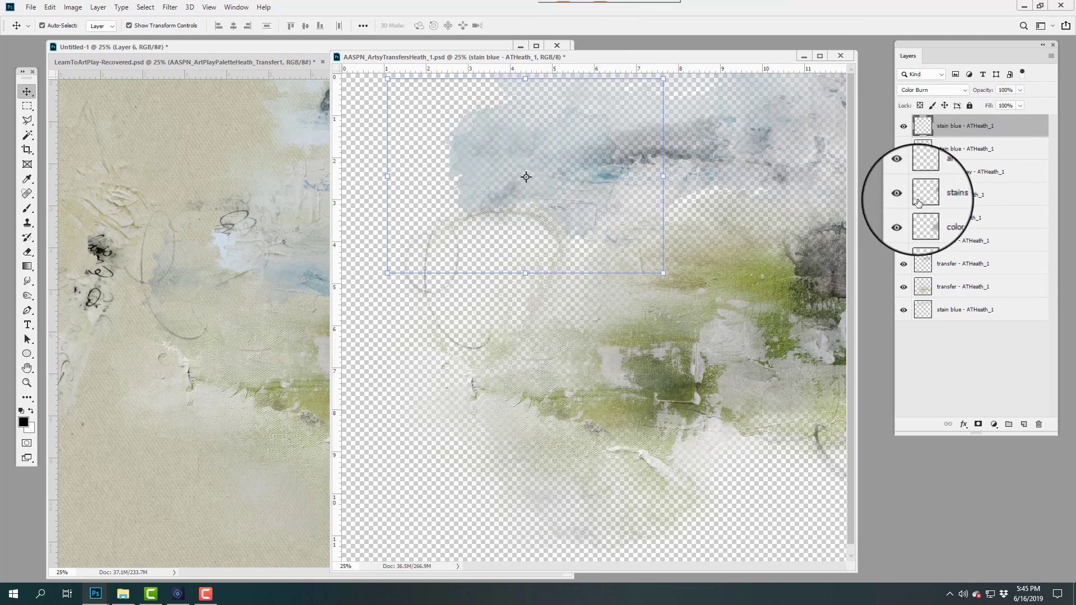
{"action": "left_click", "coordinate": [923, 196]}
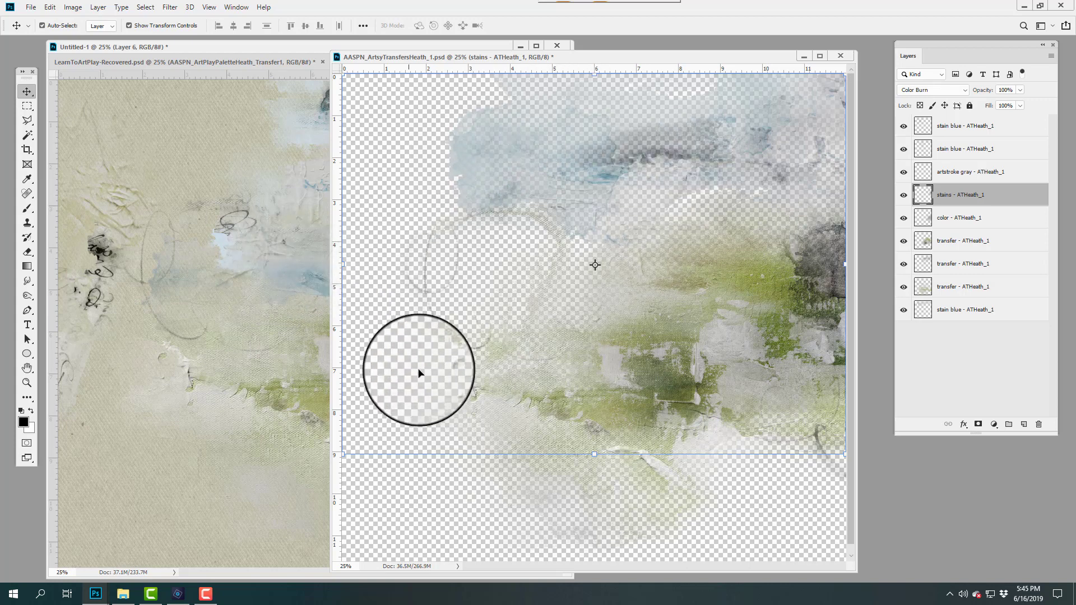
Show Layer 6 in Untitled-1 again and return to the ArtsyTransfersHeath_1 document
{"action": "left_click", "coordinate": [278, 284]}
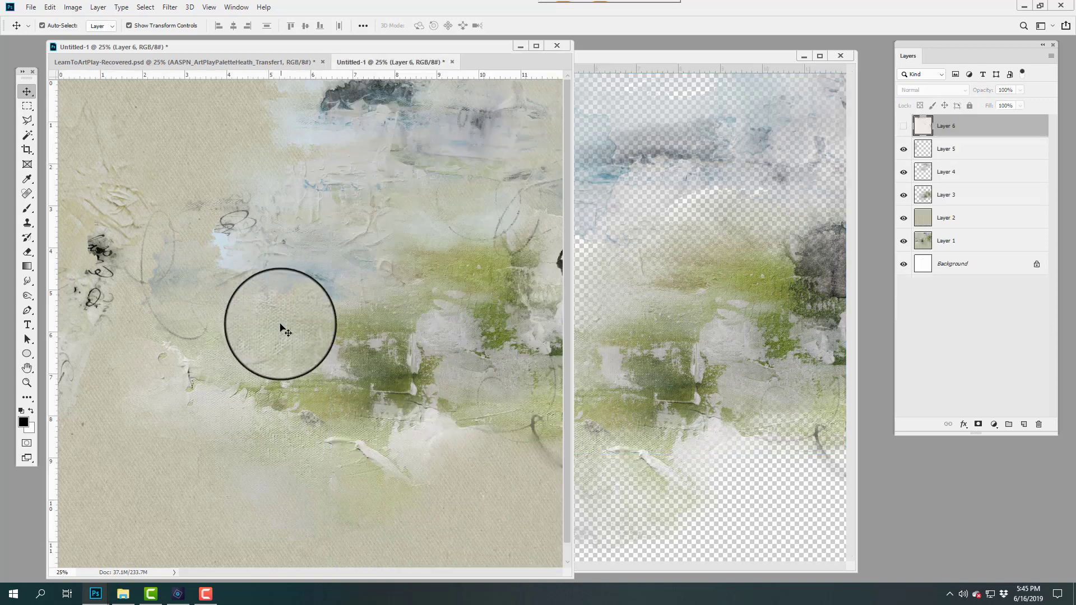
{"action": "left_click", "coordinate": [903, 125]}
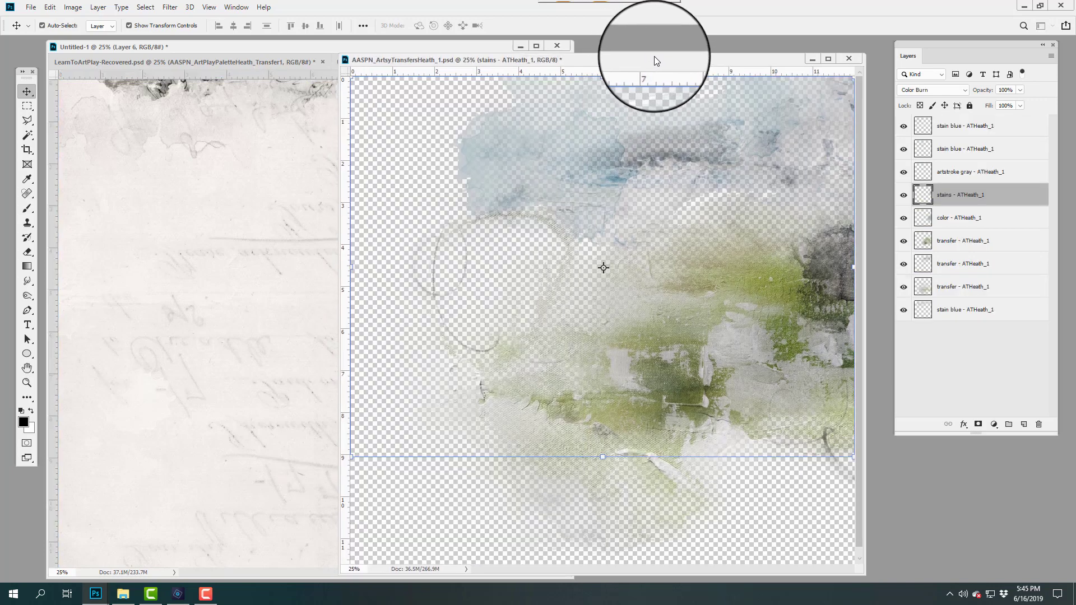
{"action": "left_click", "coordinate": [644, 56]}
{"action": "left_click_drag", "start_coordinate": [646, 61], "coordinate": [644, 58]}
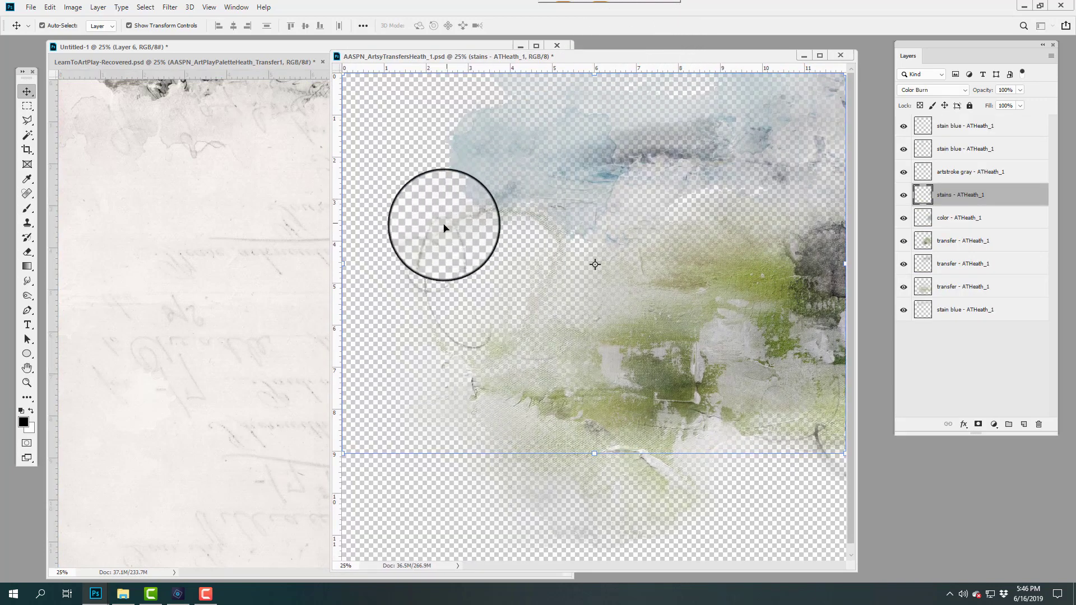
Select all nine ArtsyTransfersHeath_1 layers, from the uppermost stain blue to the lowest one, and turn off Auto-Select for the Move tool
{"action": "left_click", "coordinate": [925, 134]}
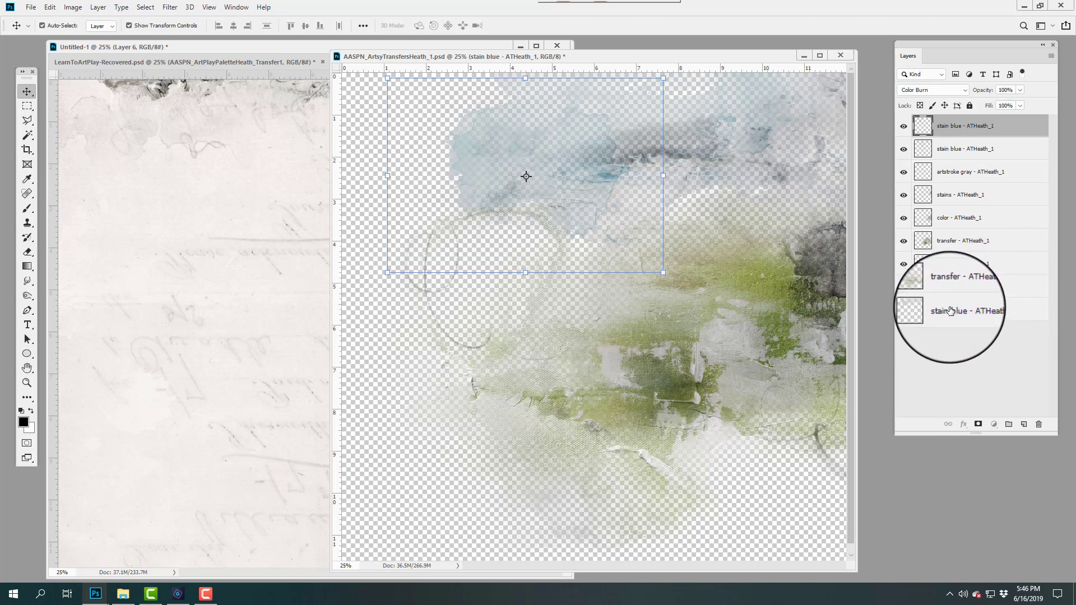
{"action": "left_click", "coordinate": [949, 310], "text": "shift"}
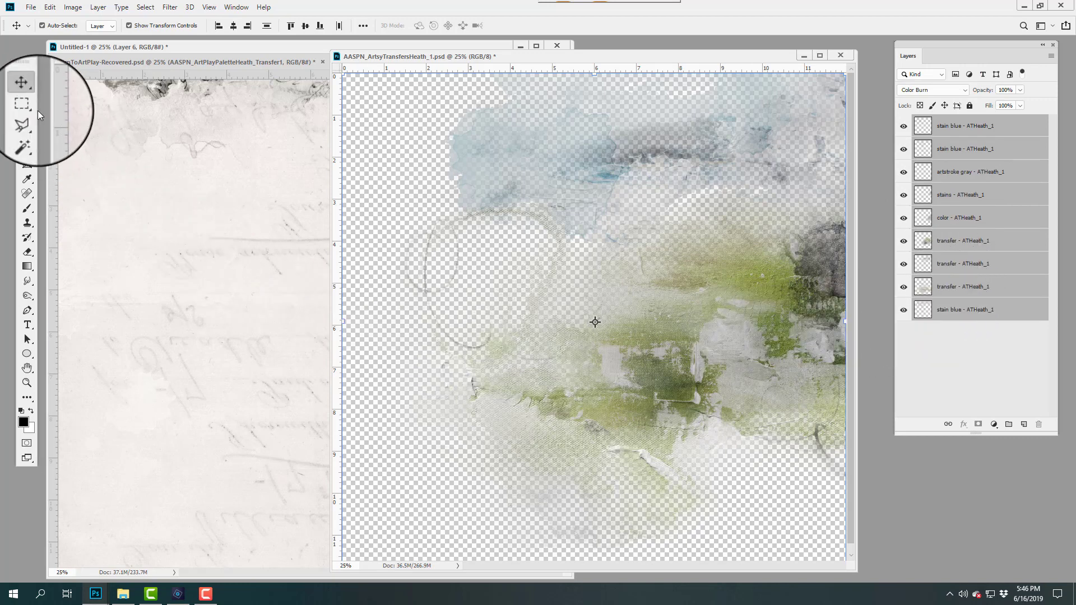
{"action": "left_click", "coordinate": [42, 26]}
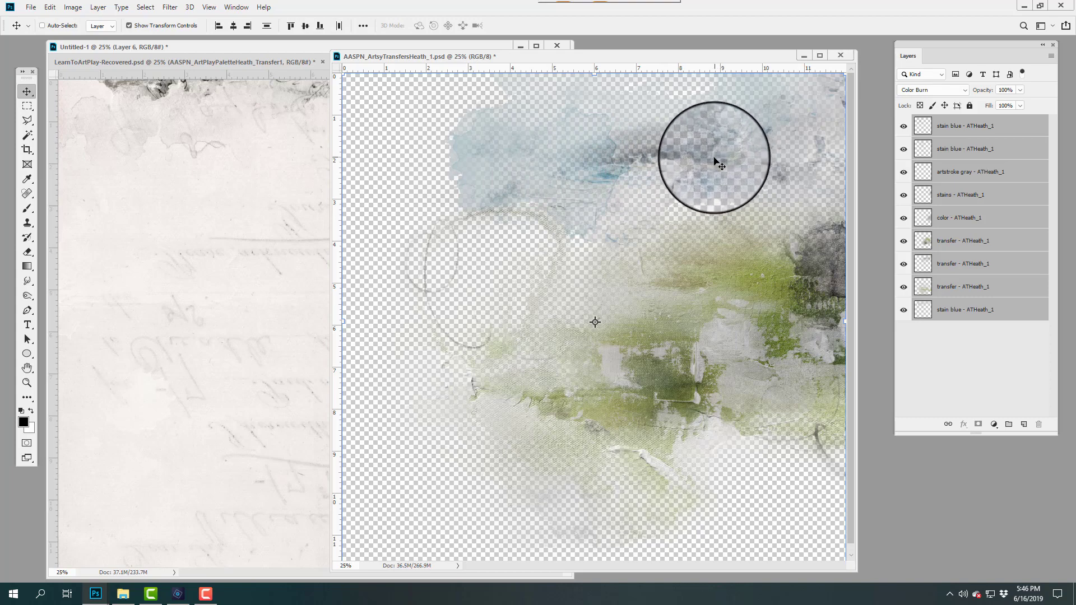
Copy the selected transfer layers into Untitled-1, aligned over the canvas, and close AASPN_ArtsyTransfersHeath_1.psd without saving
{"action": "left_click_drag", "start_coordinate": [717, 160], "coordinate": [452, 159]}
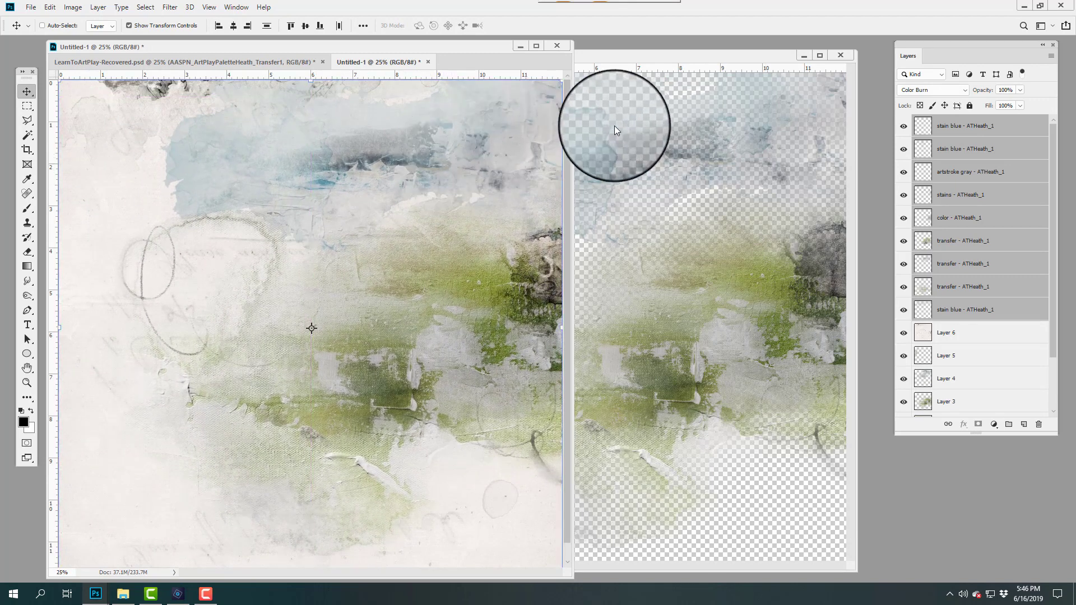
{"action": "left_click", "coordinate": [851, 55]}
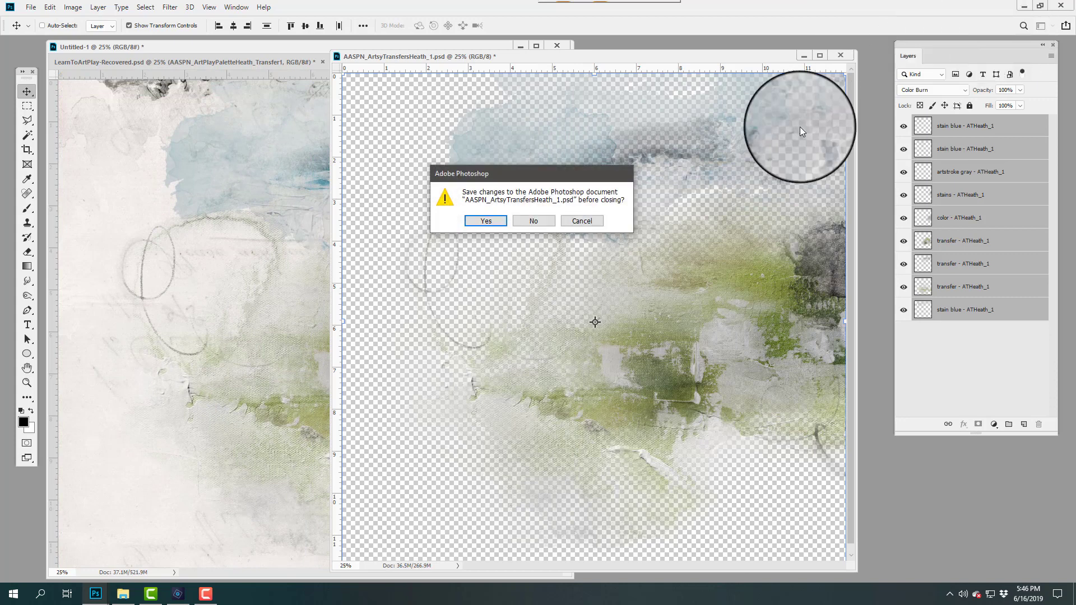
{"action": "left_click", "coordinate": [532, 220]}
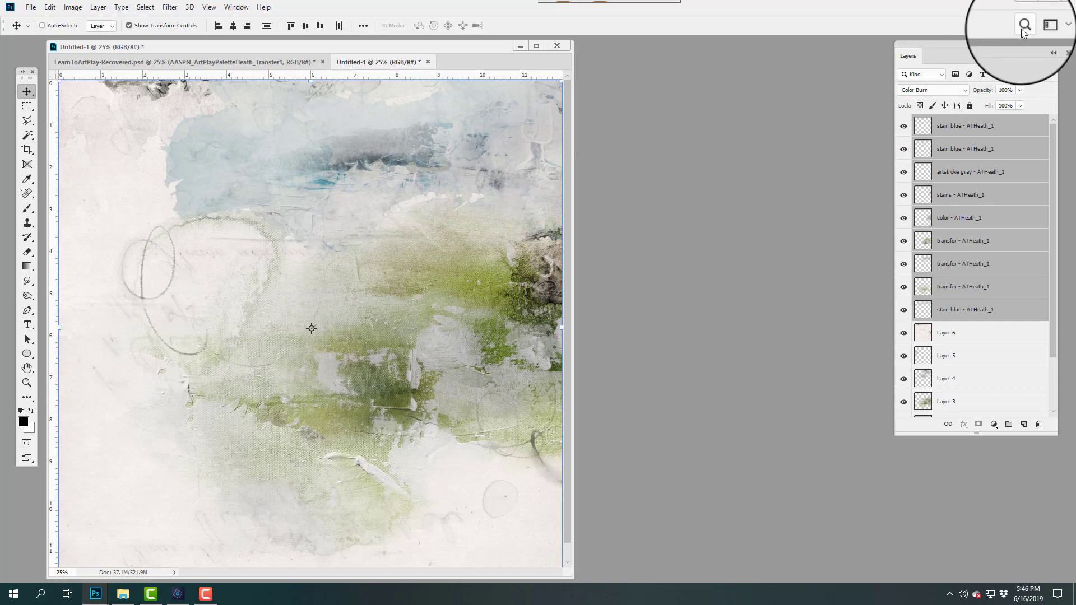
Toggle the lowest and uppermost transfer layers, the stains layer and the second stain blue layer off and on in Untitled-1 to examine their effect
{"action": "left_click", "coordinate": [905, 289]}
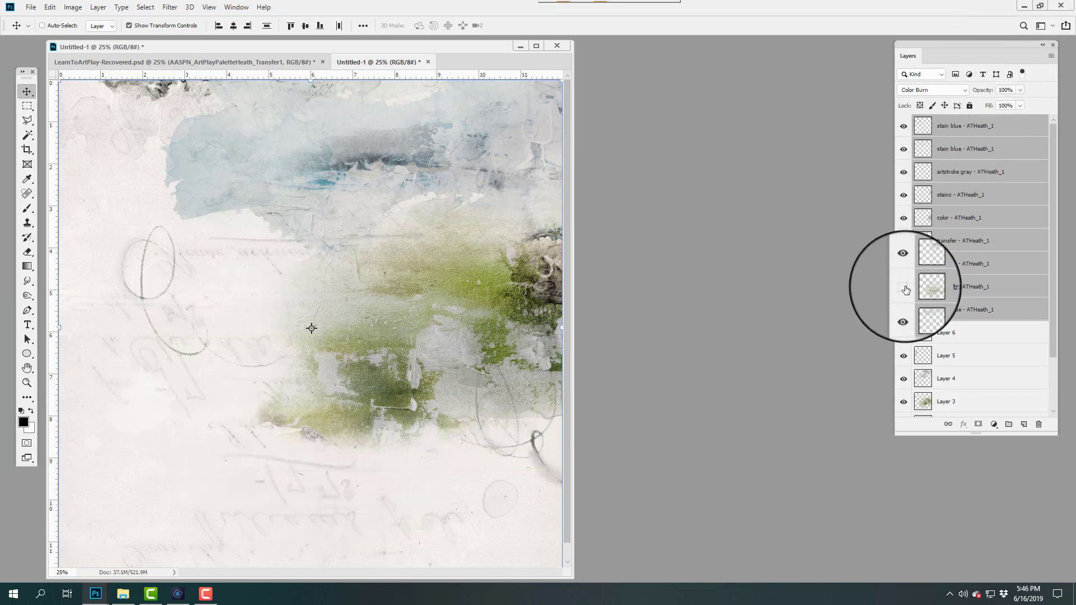
{"action": "left_click", "coordinate": [906, 247]}
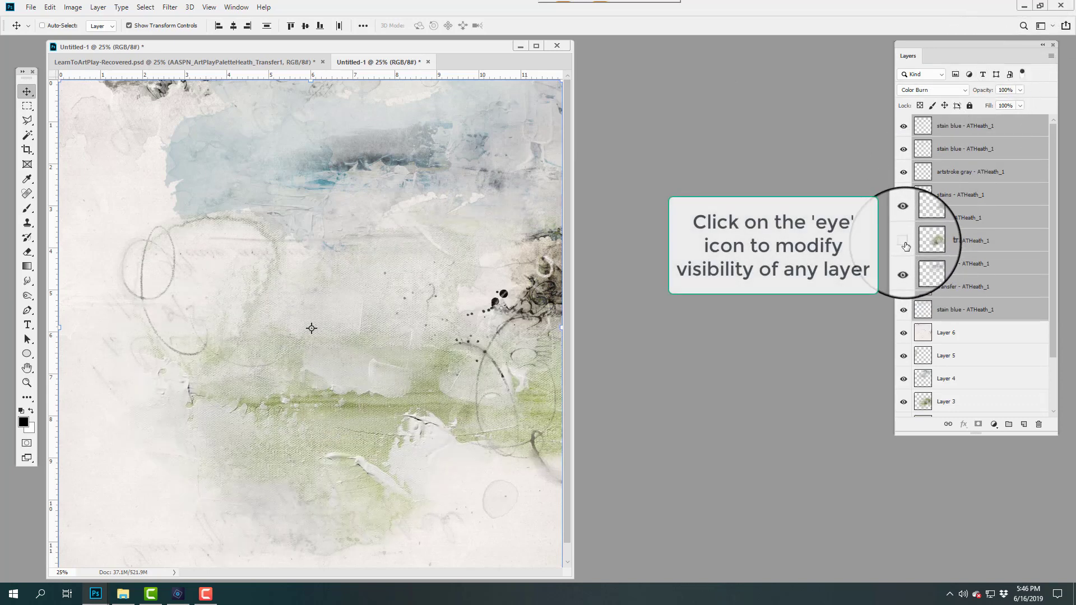
{"action": "left_click", "coordinate": [906, 247]}
{"action": "left_click", "coordinate": [904, 197]}
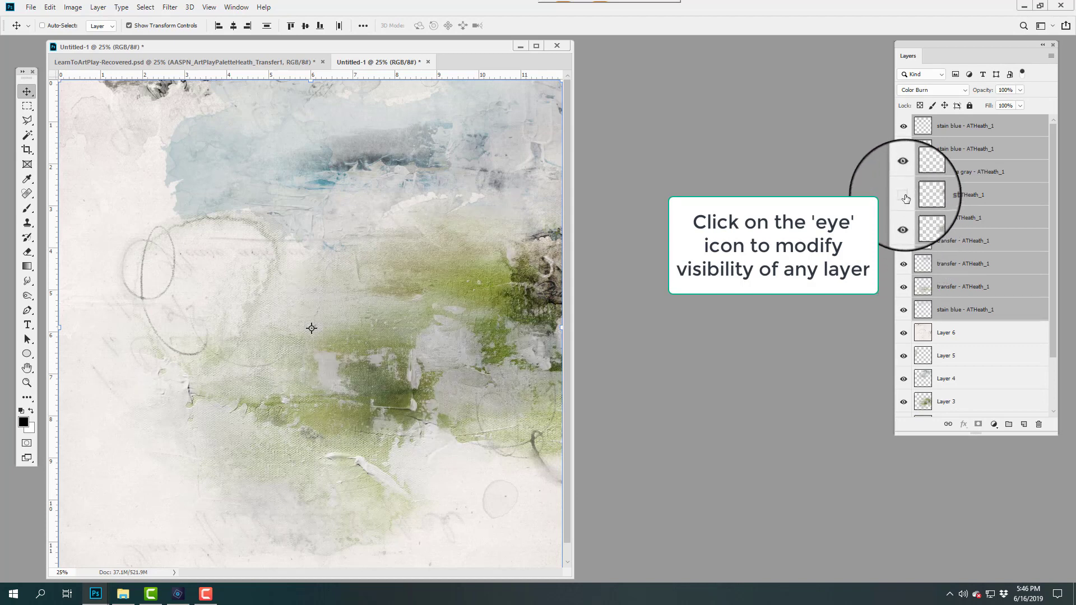
{"action": "left_click", "coordinate": [905, 198]}
{"action": "left_click", "coordinate": [905, 150]}
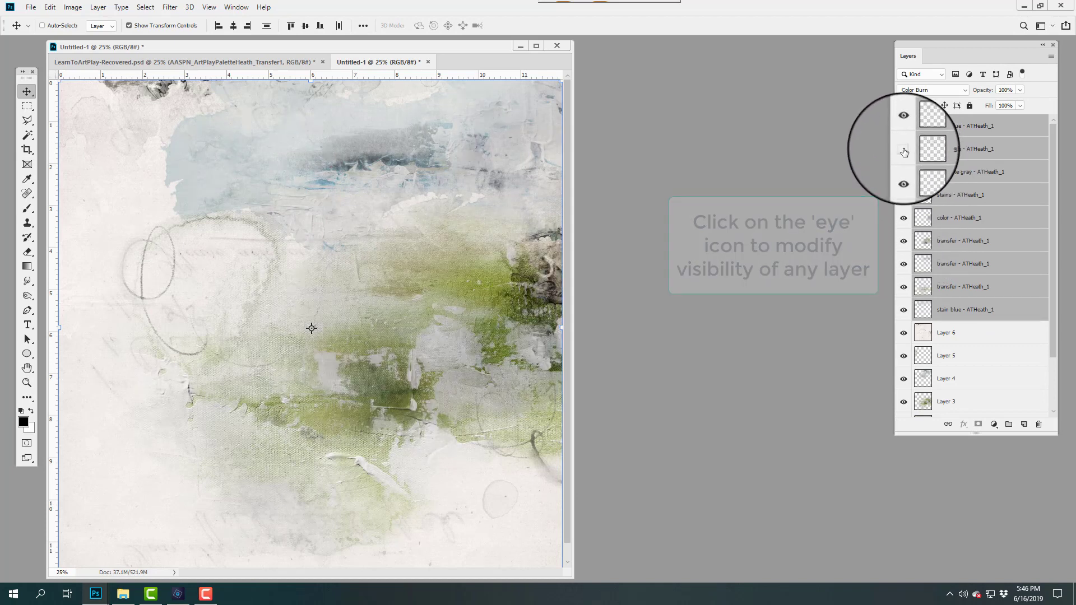
{"action": "left_click", "coordinate": [904, 150]}
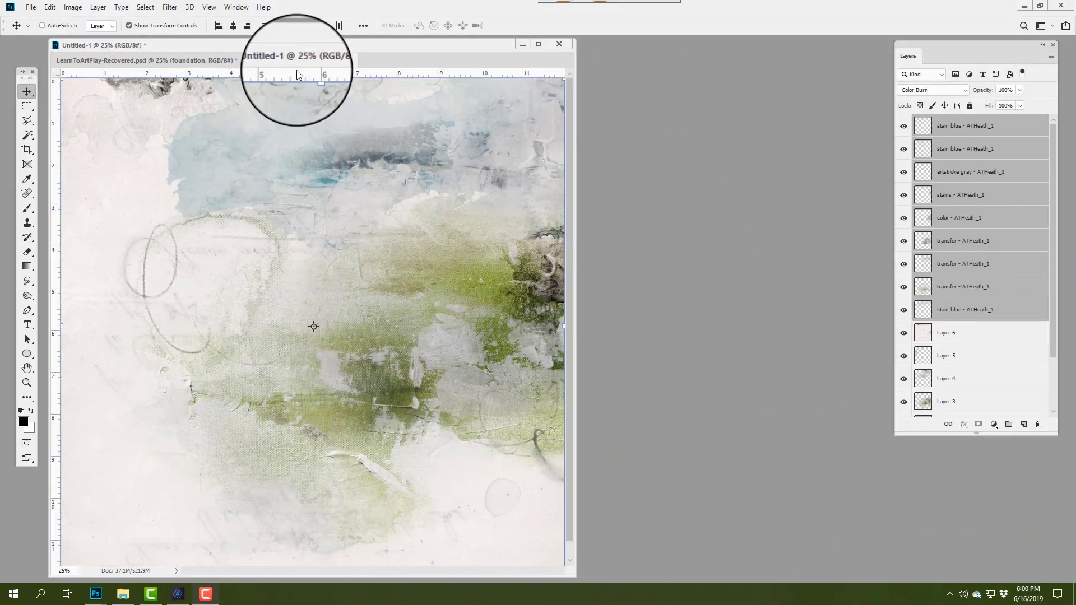
Float Untitled-1 in its own window beside LearnToArtPlay-Recovered.psd, and hide the photos group in LearnToArtPlay-Recovered.psd
{"action": "left_click_drag", "start_coordinate": [297, 70], "coordinate": [471, 89]}
{"action": "left_click_drag", "start_coordinate": [587, 90], "coordinate": [652, 63]}
{"action": "left_click", "coordinate": [359, 65]}
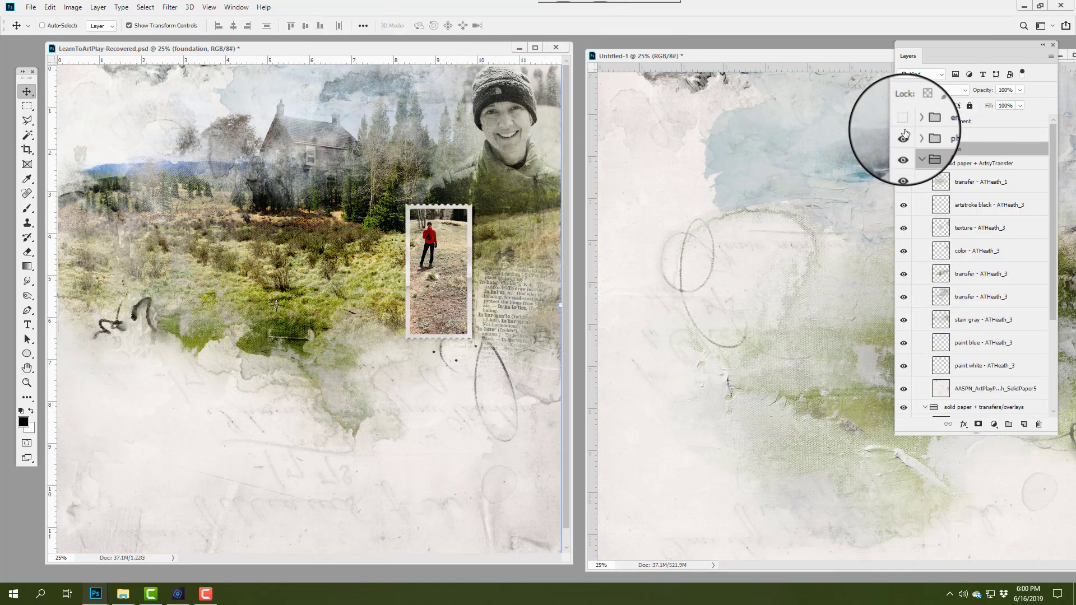
{"action": "left_click", "coordinate": [903, 136]}
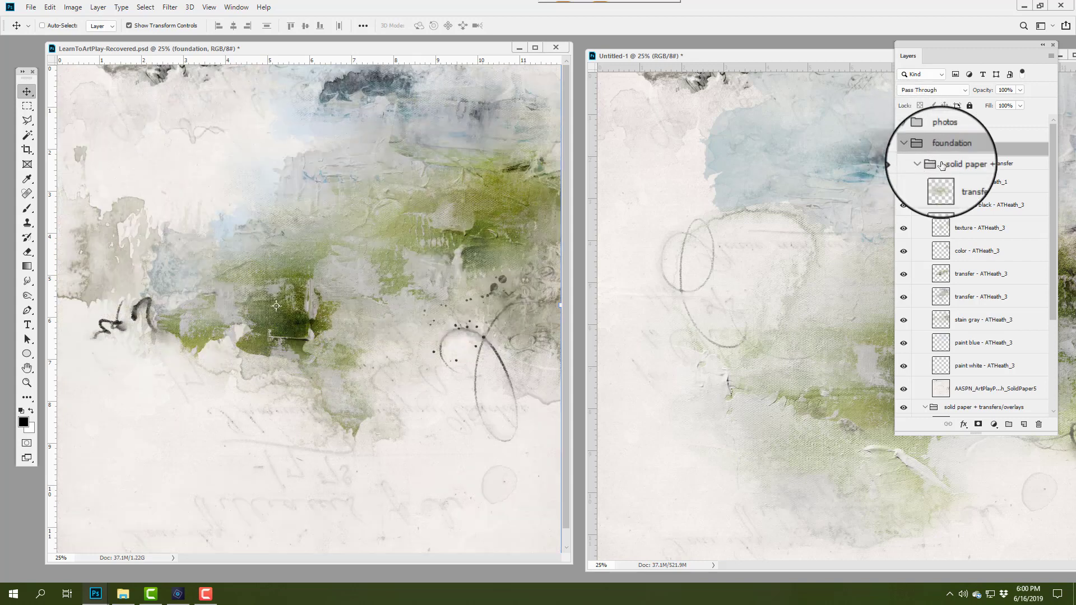
Select the SolidPaper5 layer in the solid paper + ArtsyTransfer group and hide the paint white - ATHeath_3 layer above it
{"action": "left_click_drag", "start_coordinate": [1057, 163], "coordinate": [1067, 253]}
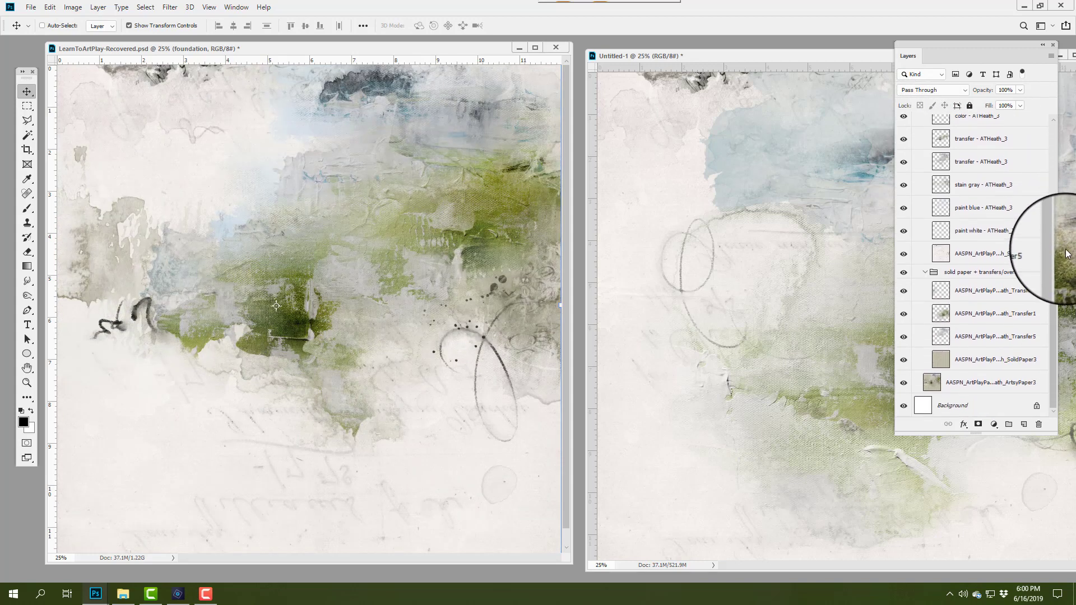
{"action": "left_click", "coordinate": [1018, 260]}
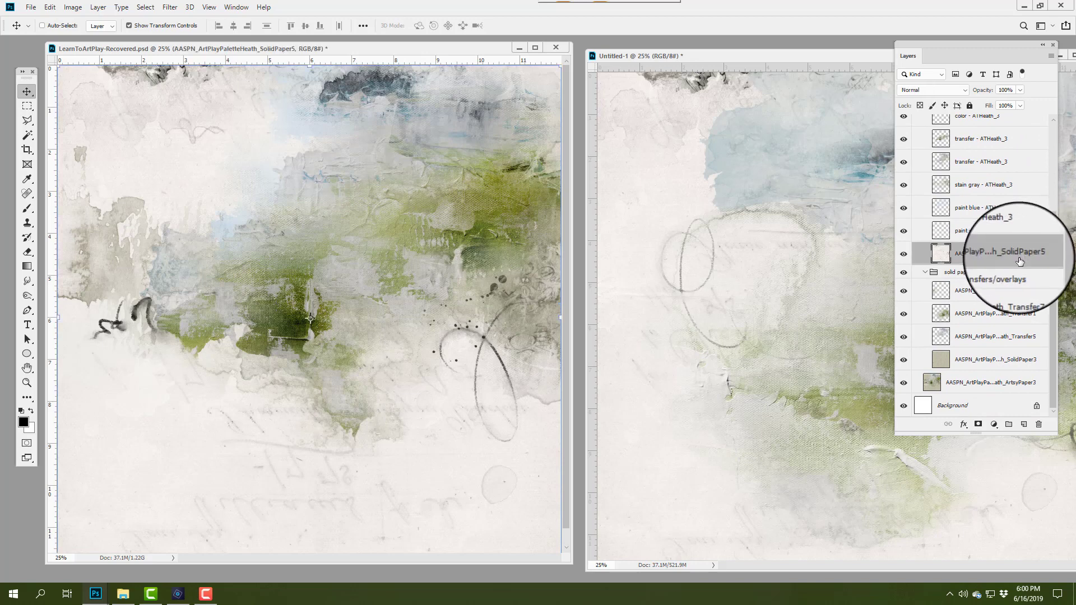
{"action": "scroll", "coordinate": [1045, 232], "scroll_direction": "up", "scroll_amount": 2}
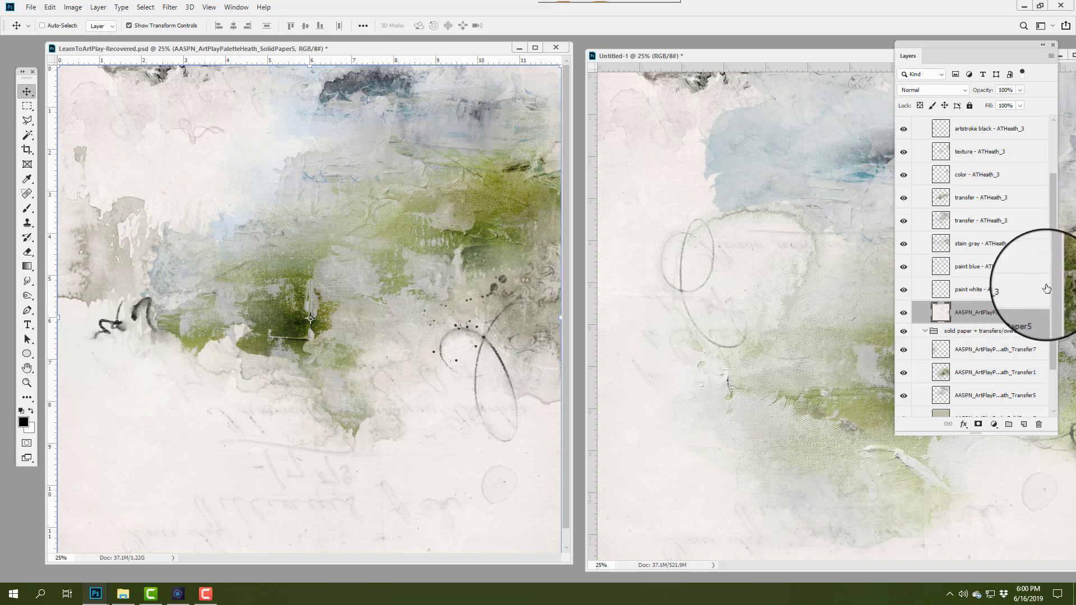
{"action": "scroll", "coordinate": [1008, 300], "scroll_direction": "up", "scroll_amount": 2}
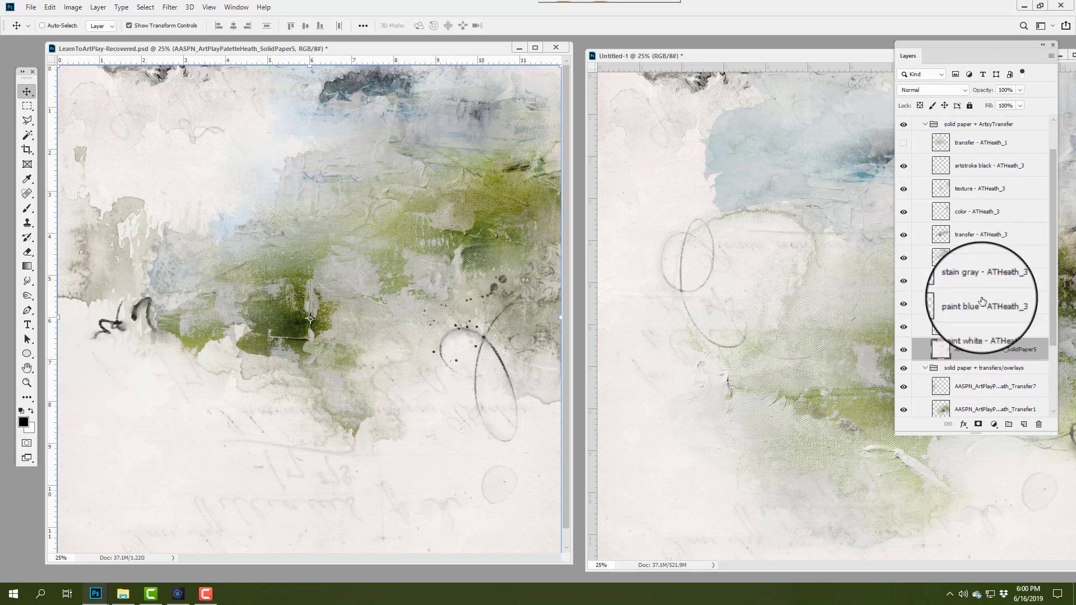
{"action": "left_click", "coordinate": [904, 326]}
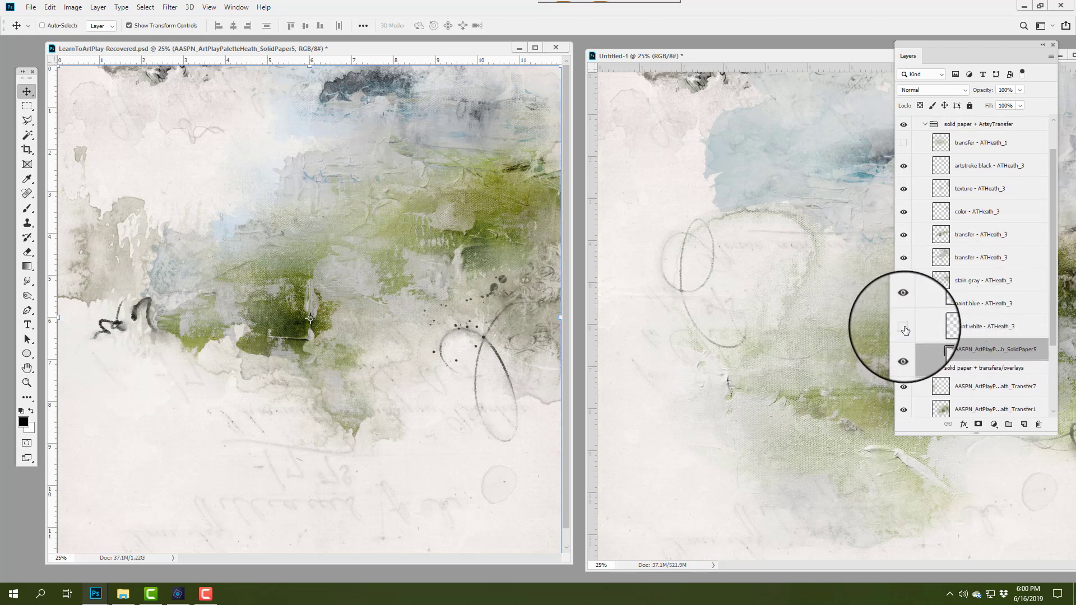
Toggle the stain gray, both transfer, color and texture layers of ATHeath_3 off and on to examine what each contributes to the background
{"action": "left_click", "coordinate": [903, 281]}
{"action": "left_click", "coordinate": [903, 281]}
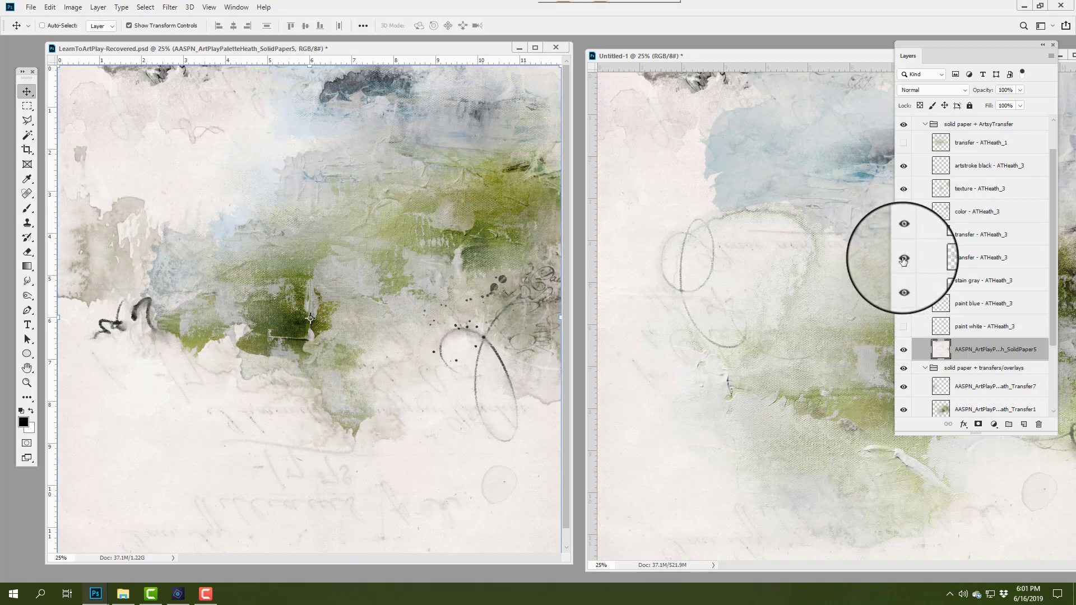
{"action": "left_click", "coordinate": [903, 261]}
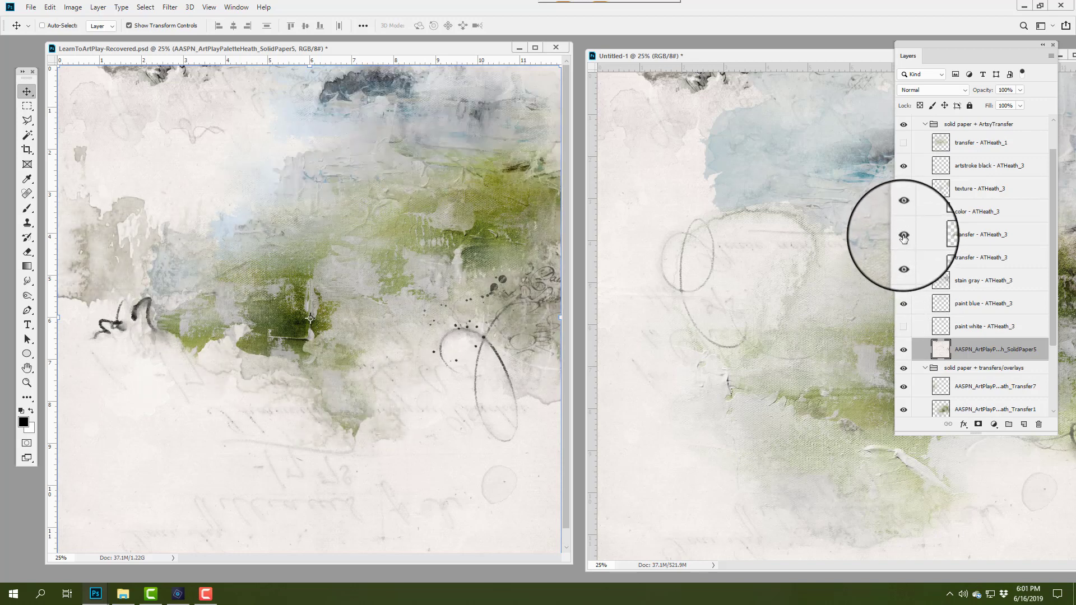
{"action": "left_click", "coordinate": [903, 236]}
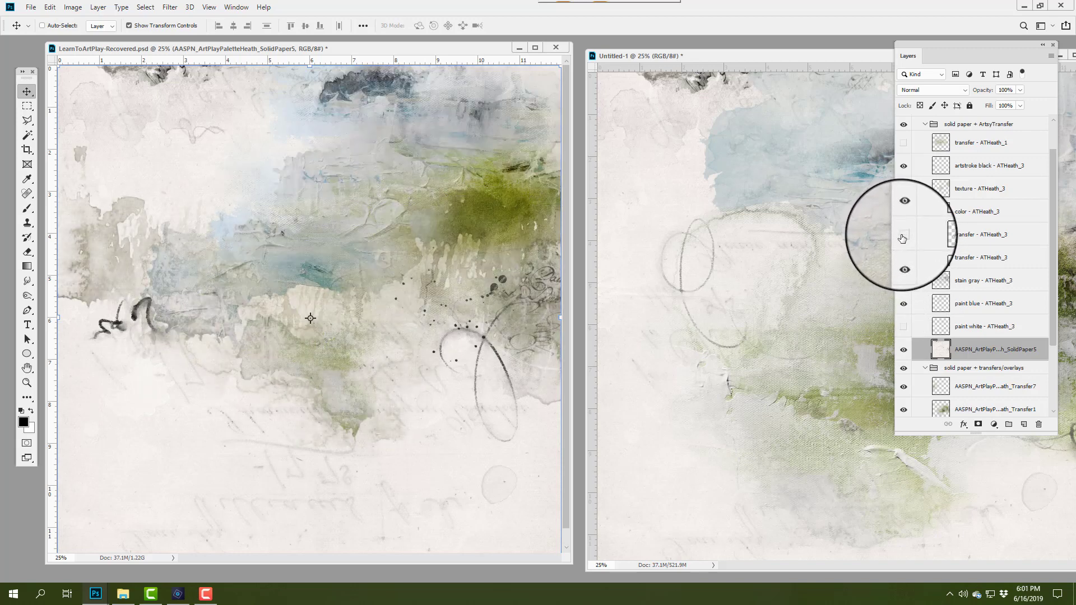
{"action": "left_click", "coordinate": [902, 238]}
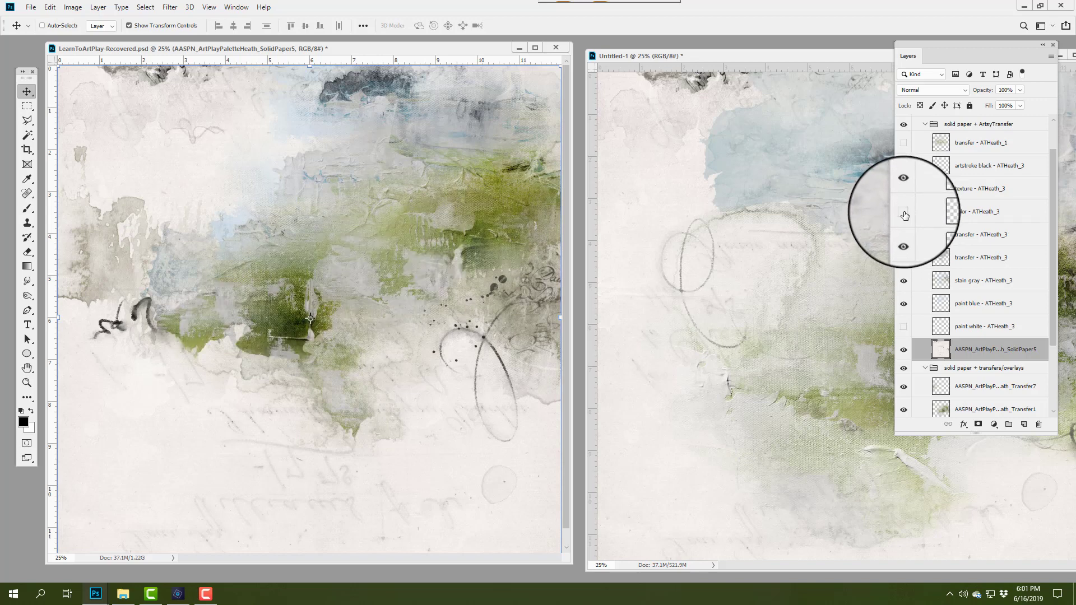
{"action": "left_click", "coordinate": [903, 213]}
{"action": "left_click", "coordinate": [904, 213]}
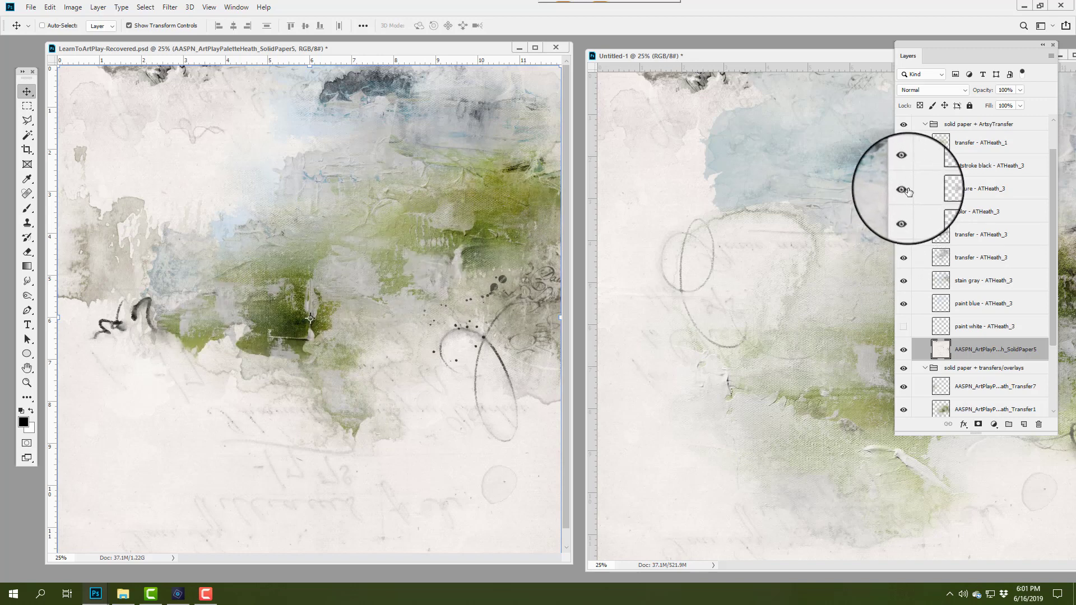
{"action": "left_click", "coordinate": [904, 190]}
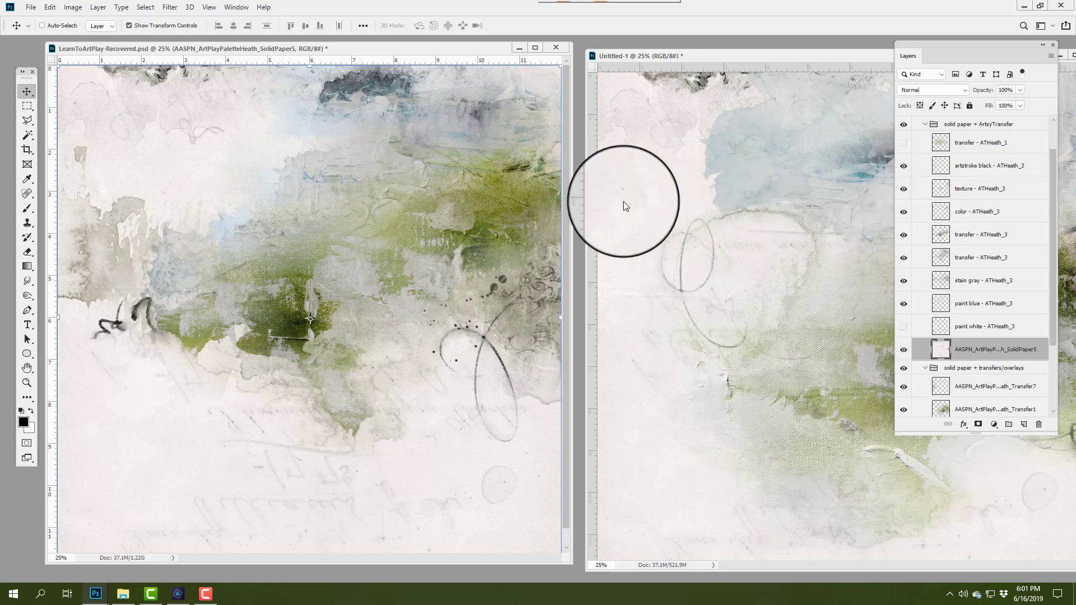